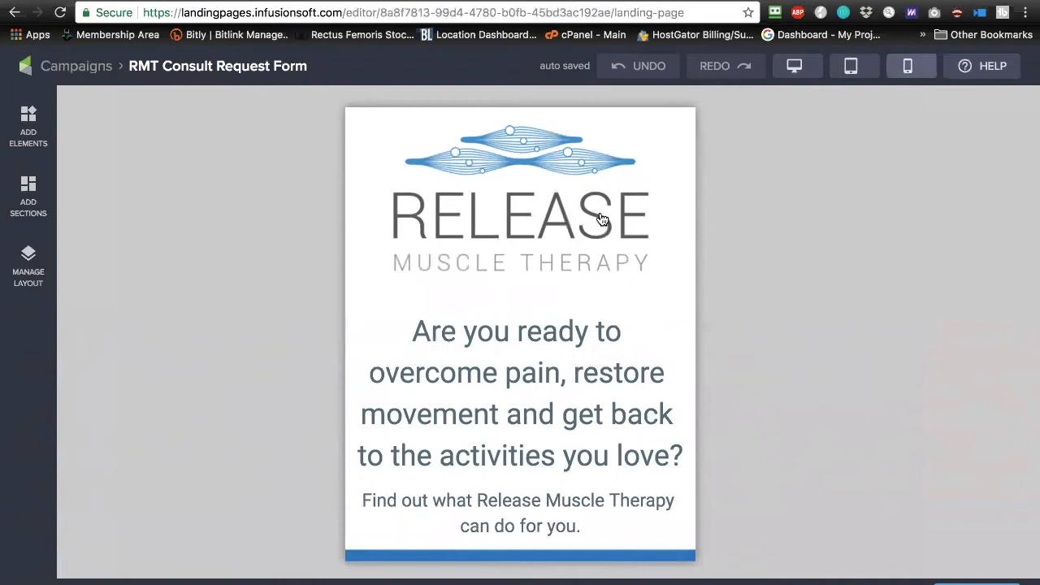
Step: Compare the landing page's desktop and mobile previews, finishing in the desktop view
{"action": "left_click", "coordinate": [795, 70]}
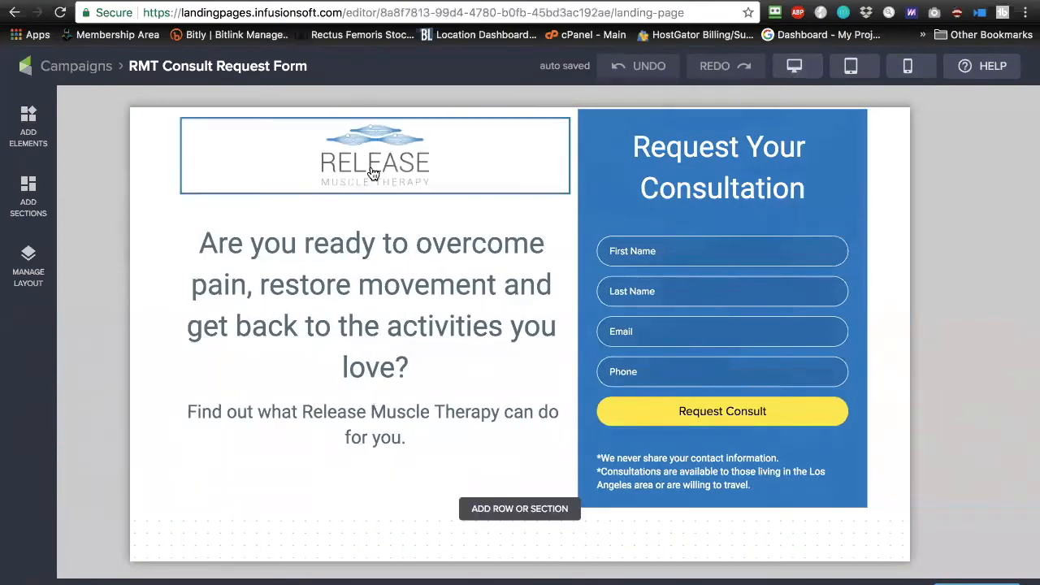
{"action": "left_click", "coordinate": [910, 67]}
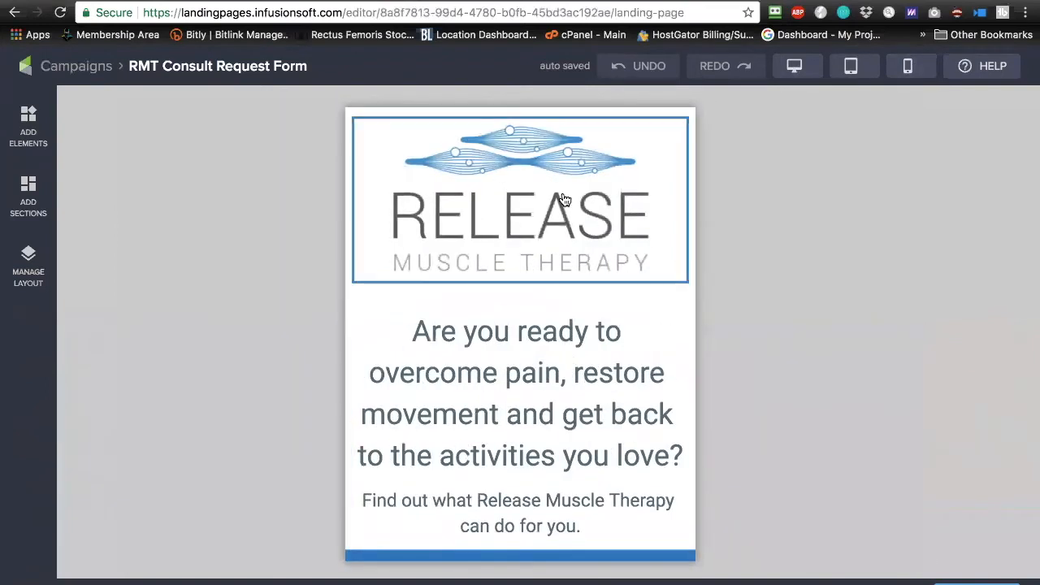
{"action": "left_click", "coordinate": [794, 66]}
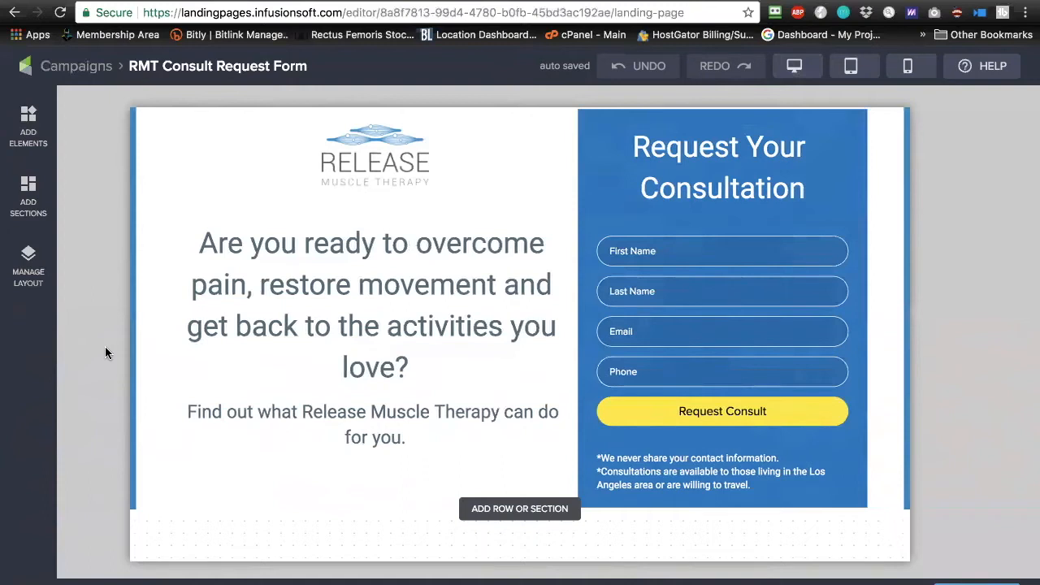
{"action": "key", "text": "XF86AudioLowerVolume"}
Step: Open the settings of Column 2 in Section 1, Row 1, and examine its background color and style options
{"action": "left_click", "coordinate": [28, 256]}
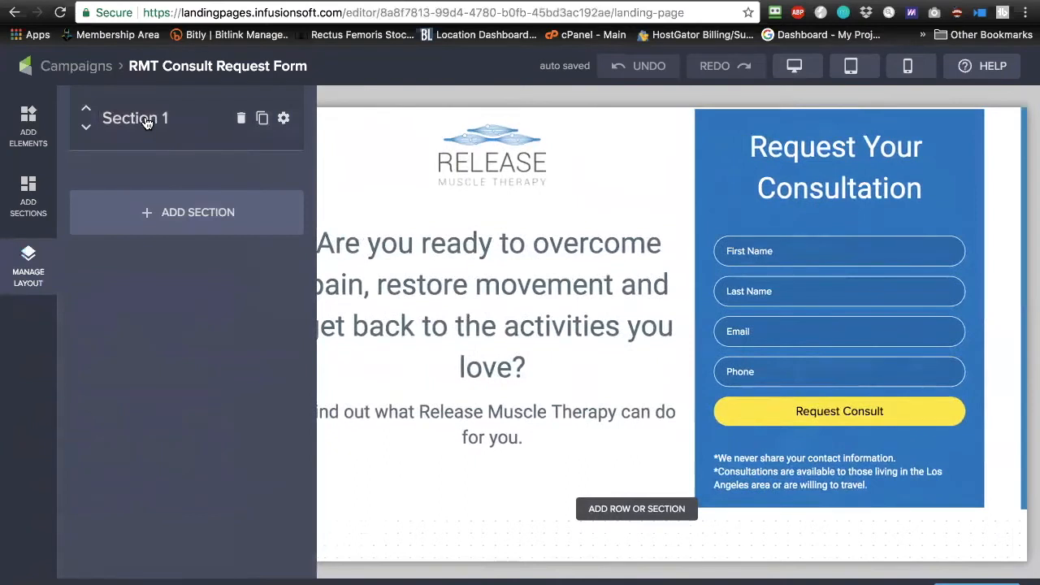
{"action": "left_click", "coordinate": [145, 121]}
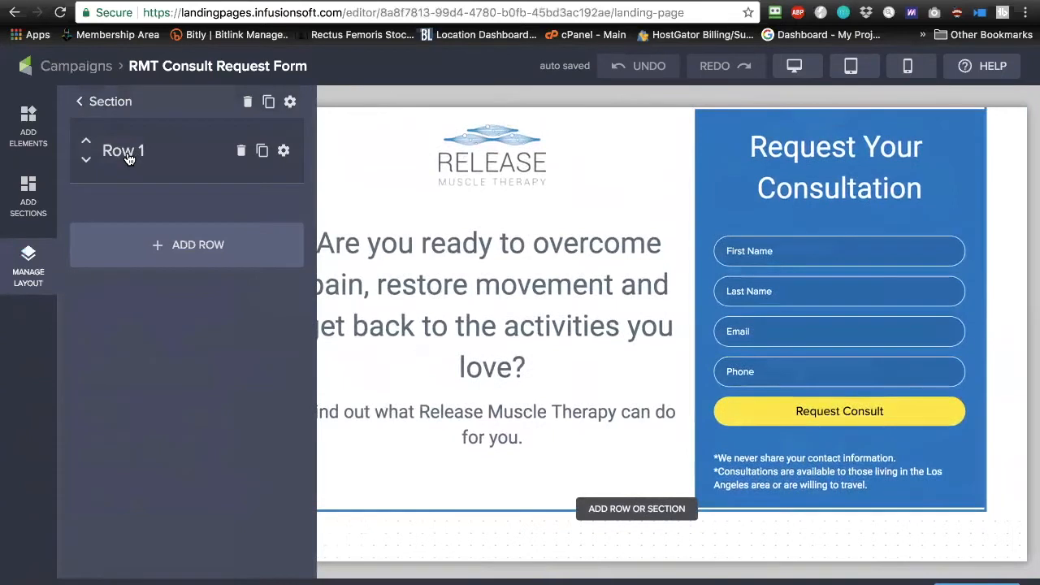
{"action": "left_click", "coordinate": [126, 155]}
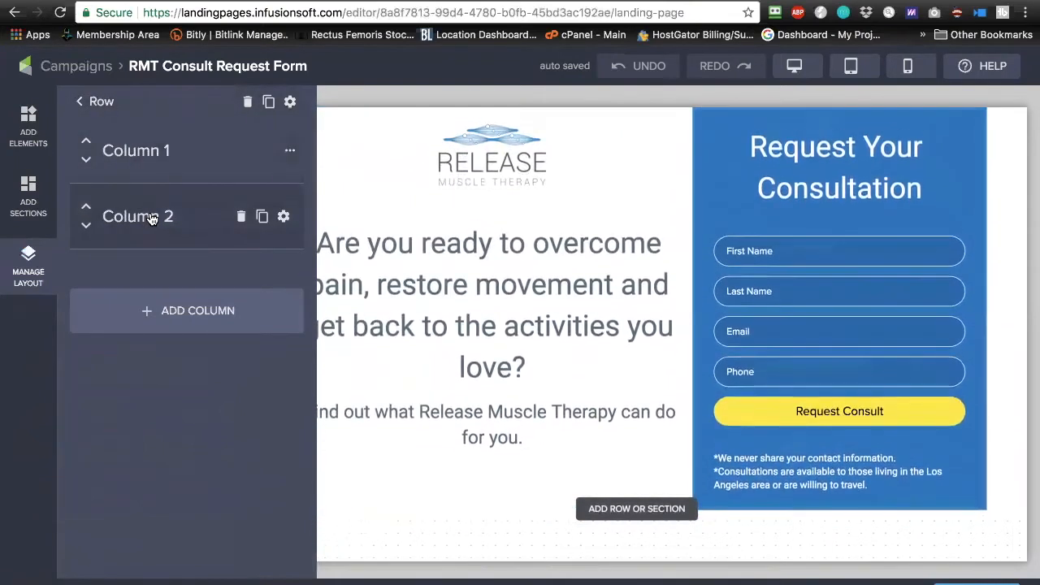
{"action": "left_click", "coordinate": [282, 218]}
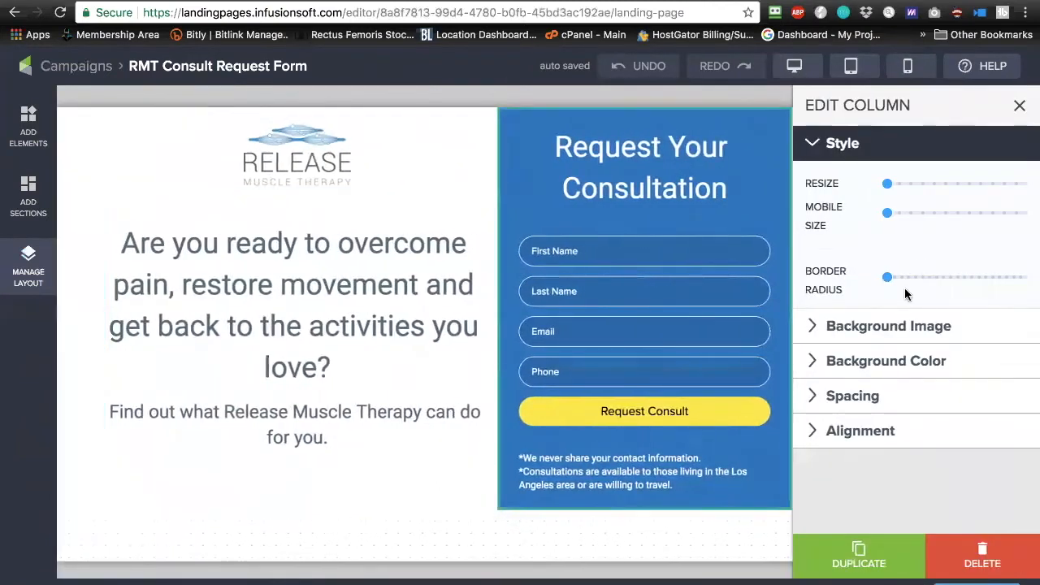
{"action": "left_click", "coordinate": [891, 361]}
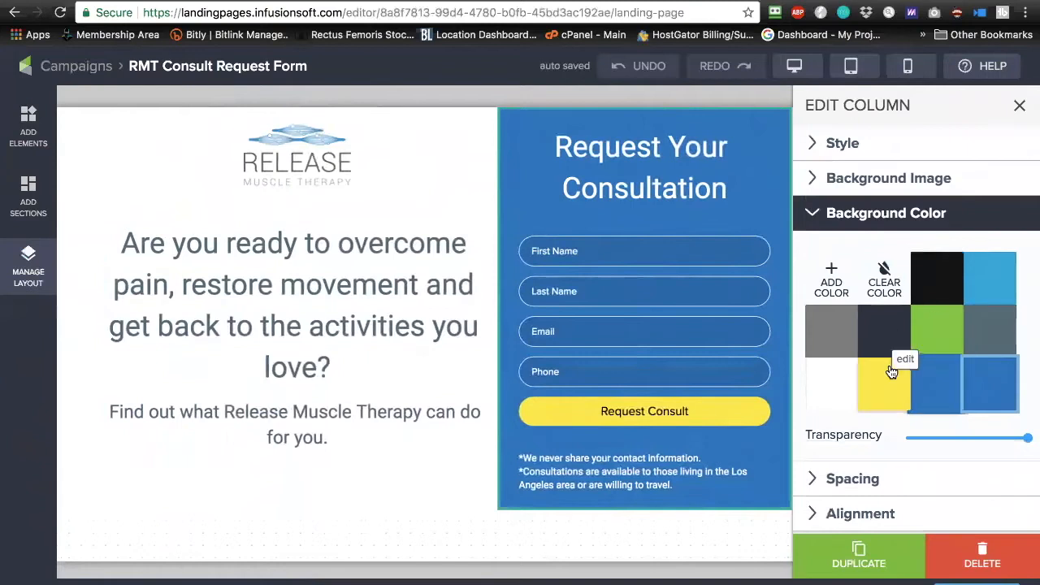
{"action": "left_click", "coordinate": [865, 213]}
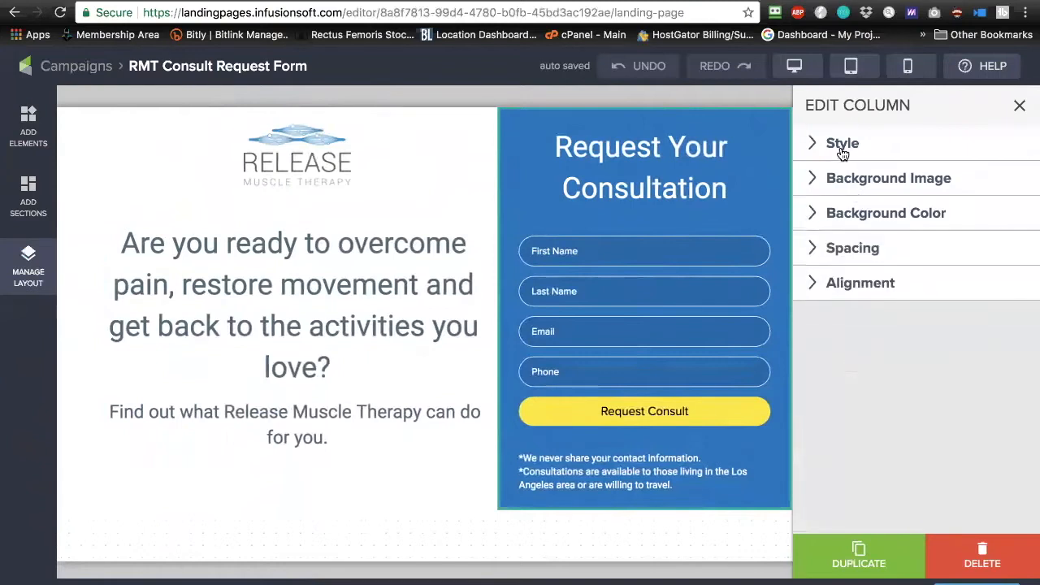
{"action": "left_click", "coordinate": [843, 151]}
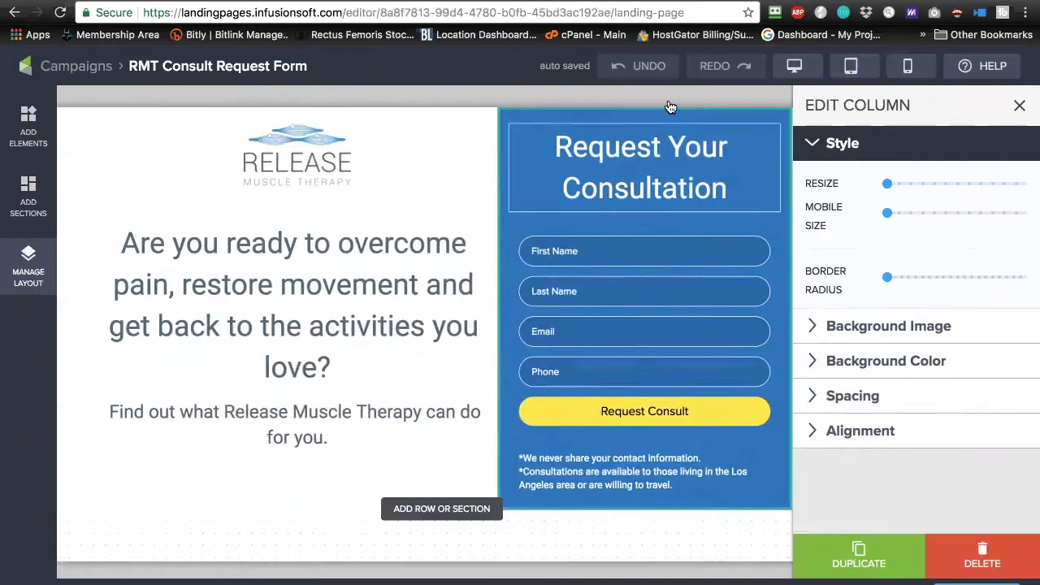
Step: Compare the mobile preview with the phone screenshot in the latest support conversation, then close the conversation and the column settings
{"action": "left_click", "coordinate": [908, 68]}
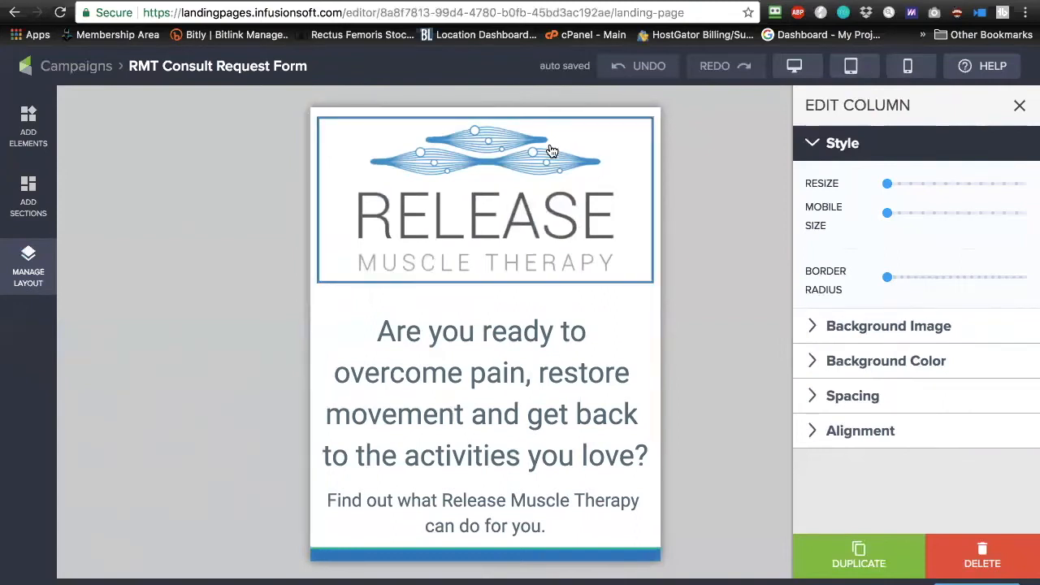
{"action": "scroll", "coordinate": [531, 424], "scroll_direction": "down", "scroll_amount": 1}
{"action": "scroll", "coordinate": [531, 424], "scroll_direction": "down", "scroll_amount": 5}
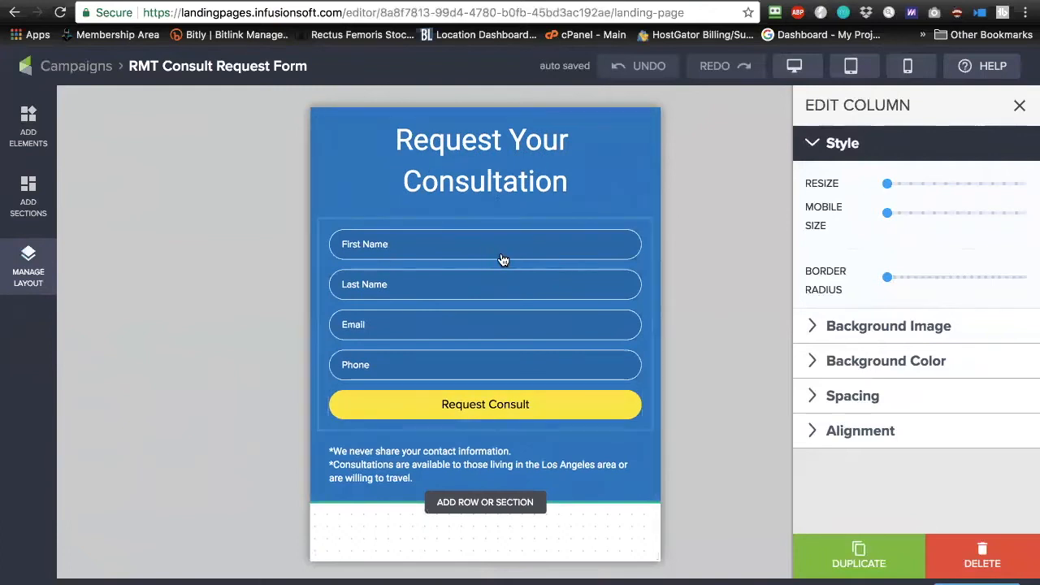
{"action": "left_click", "coordinate": [988, 65]}
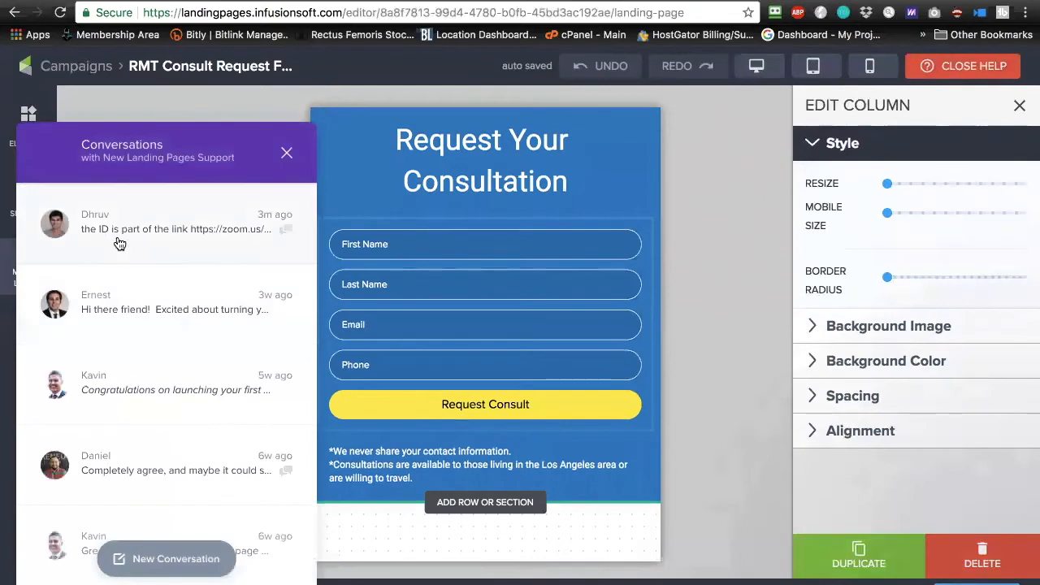
{"action": "left_click", "coordinate": [118, 238]}
{"action": "scroll", "coordinate": [139, 342], "scroll_direction": "up", "scroll_amount": 10}
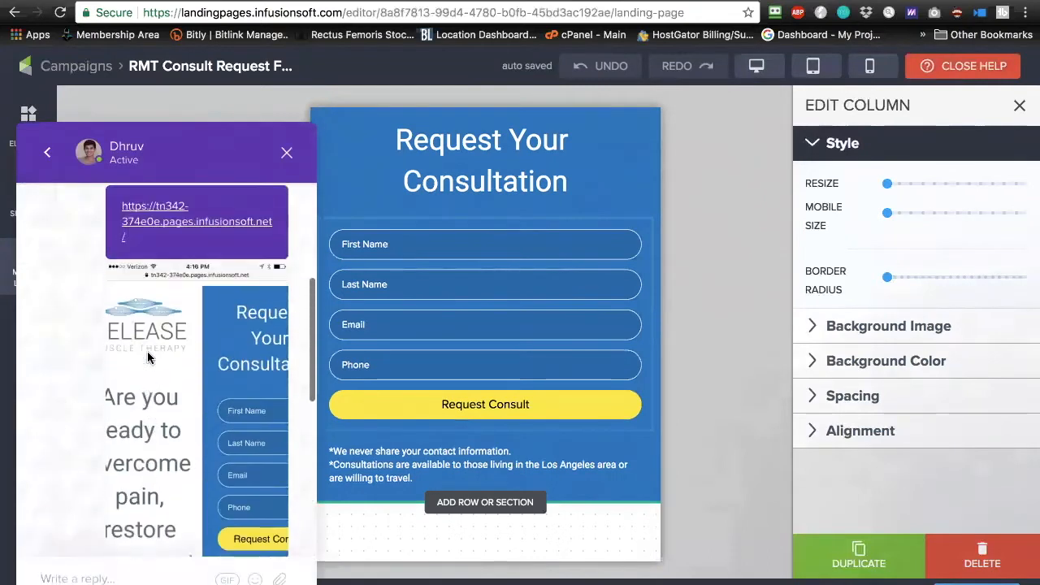
{"action": "scroll", "coordinate": [148, 355], "scroll_direction": "down", "scroll_amount": 1}
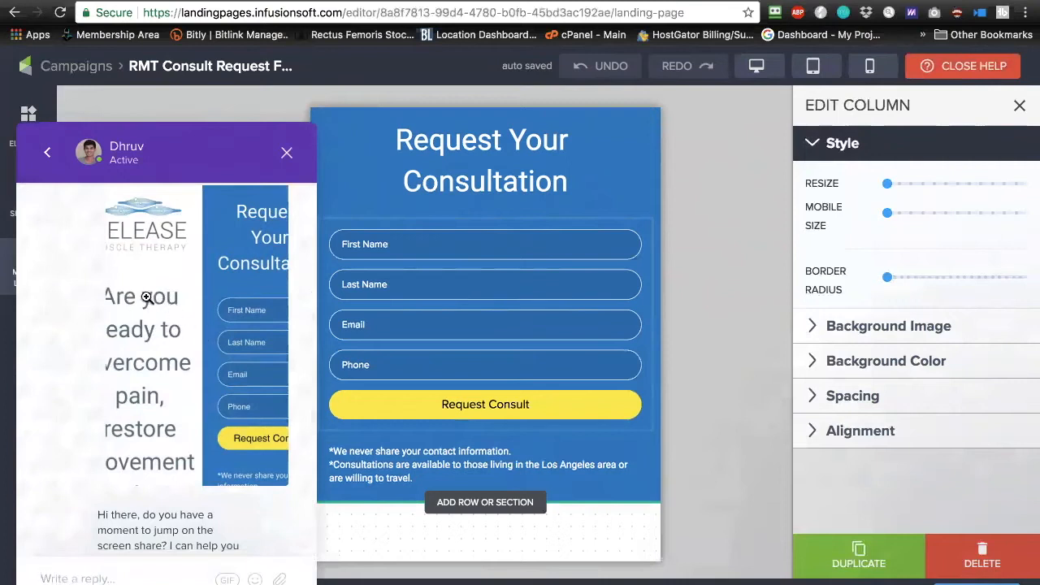
{"action": "left_click", "coordinate": [286, 155]}
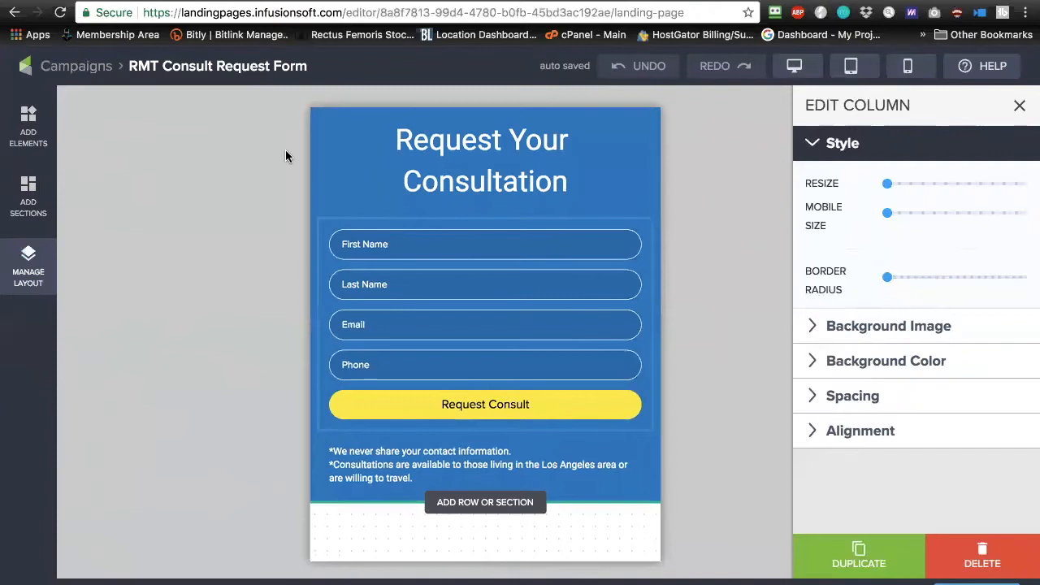
{"action": "scroll", "coordinate": [415, 195], "scroll_direction": "up", "scroll_amount": 10}
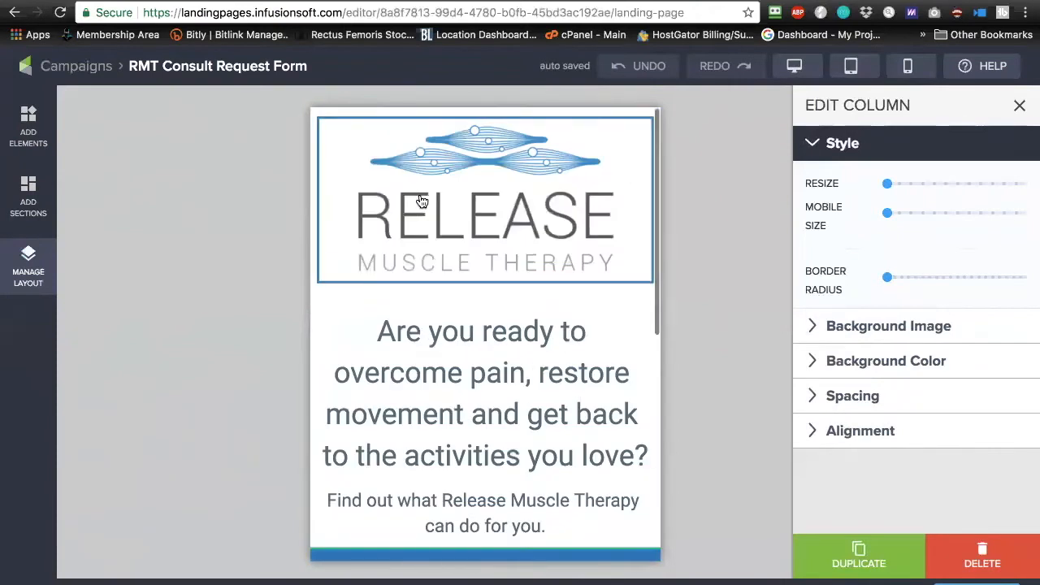
{"action": "scroll", "coordinate": [466, 325], "scroll_direction": "down", "scroll_amount": 4}
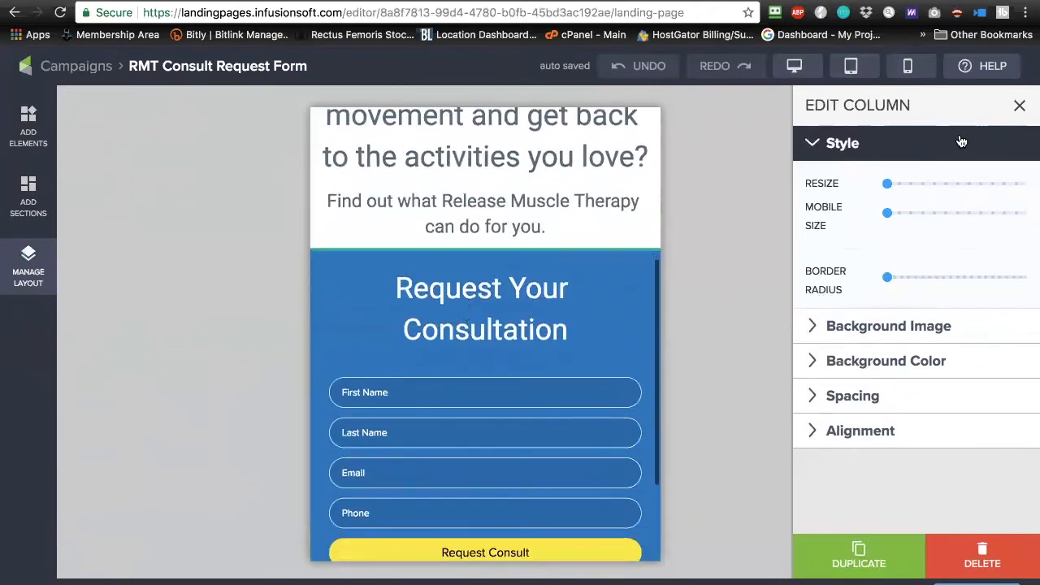
{"action": "left_click", "coordinate": [1019, 105]}
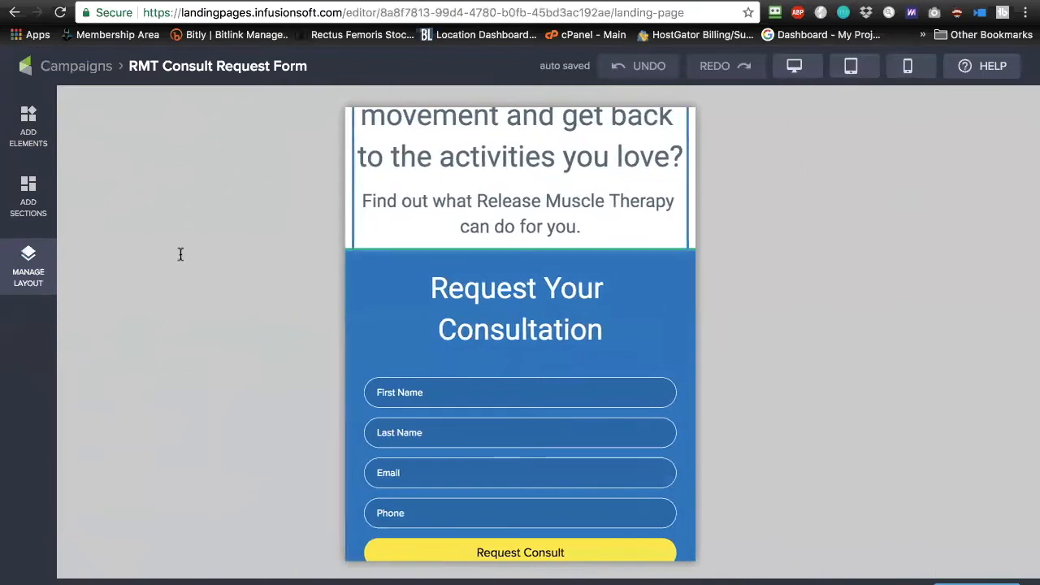
Step: In the desktop view, set Column 1's size to 7 and its mobile size to 12
{"action": "left_click", "coordinate": [782, 73]}
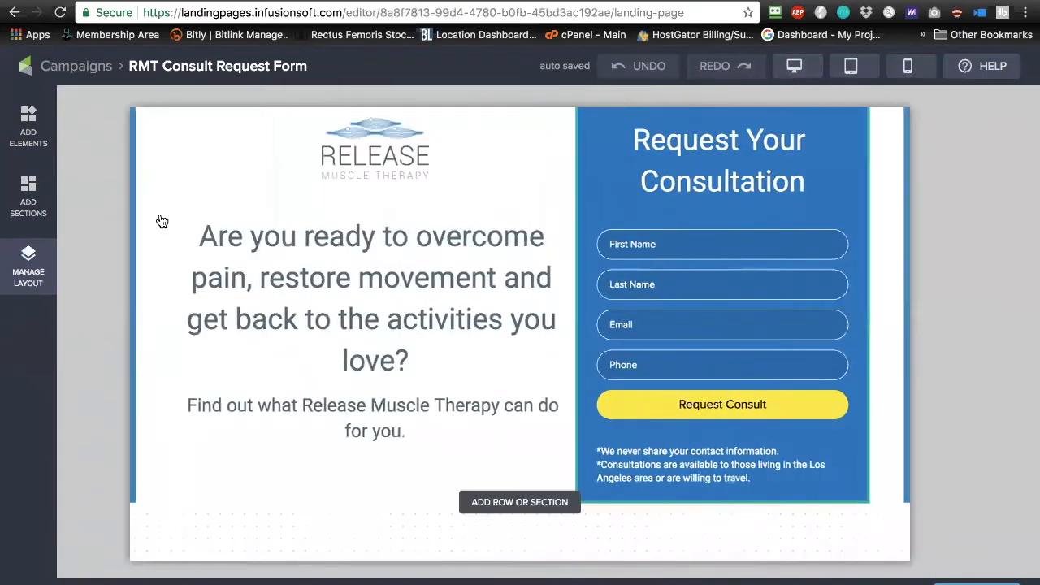
{"action": "left_click", "coordinate": [26, 268]}
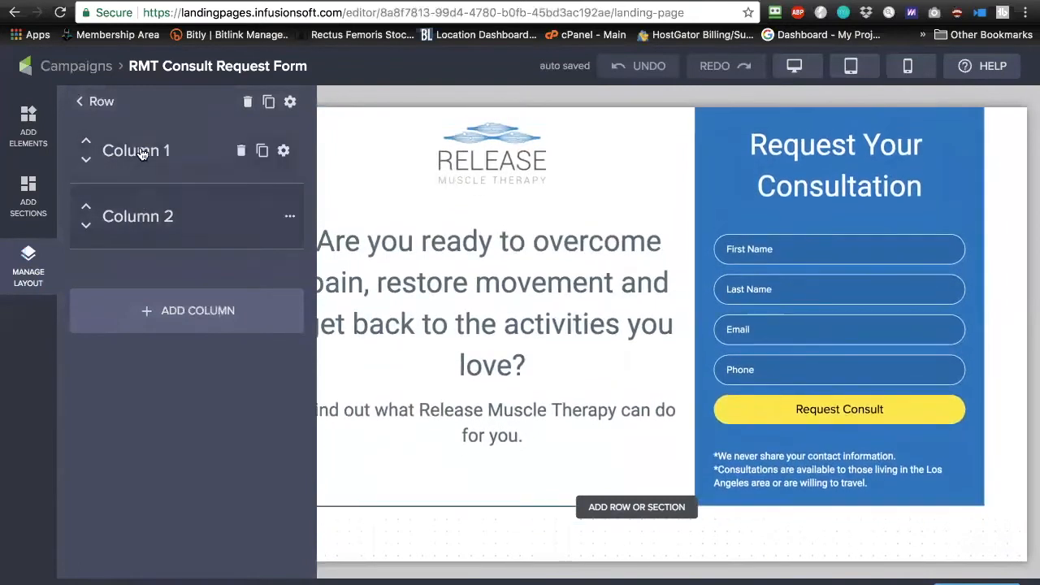
{"action": "left_click", "coordinate": [285, 154]}
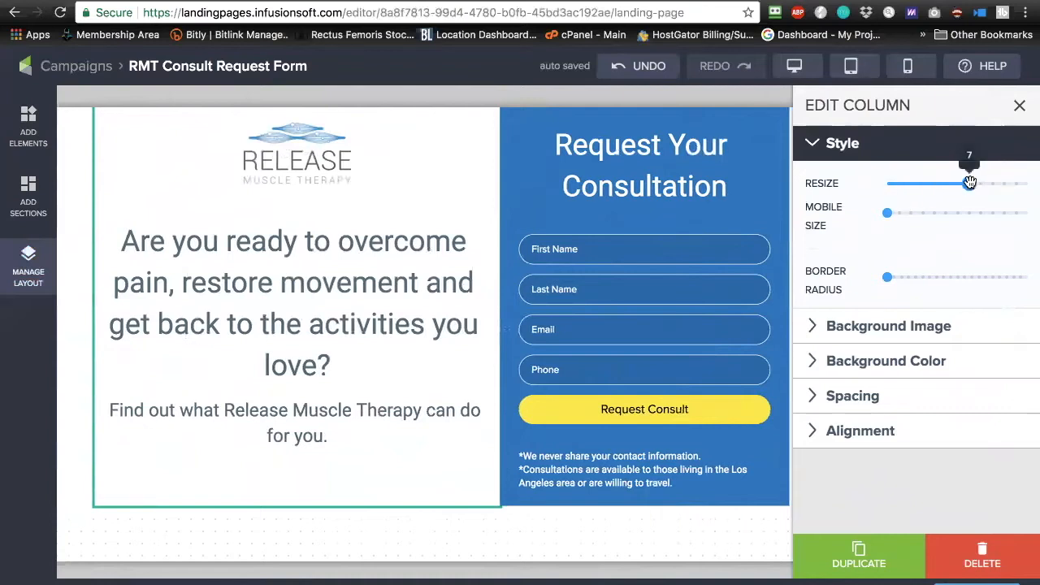
{"action": "mouse_move", "coordinate": [970, 183]}
{"action": "left_mouse_down"}
{"action": "mouse_move", "coordinate": [932, 181]}
{"action": "mouse_move", "coordinate": [970, 181]}
{"action": "left_mouse_up"}
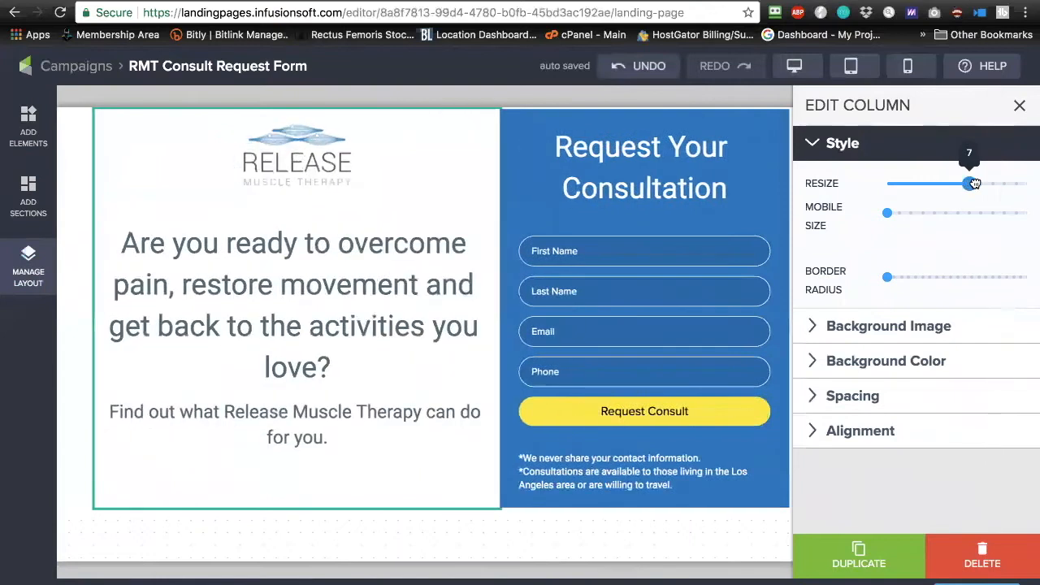
{"action": "mouse_move", "coordinate": [892, 210]}
{"action": "left_click_drag", "start_coordinate": [888, 211], "coordinate": [1026, 212]}
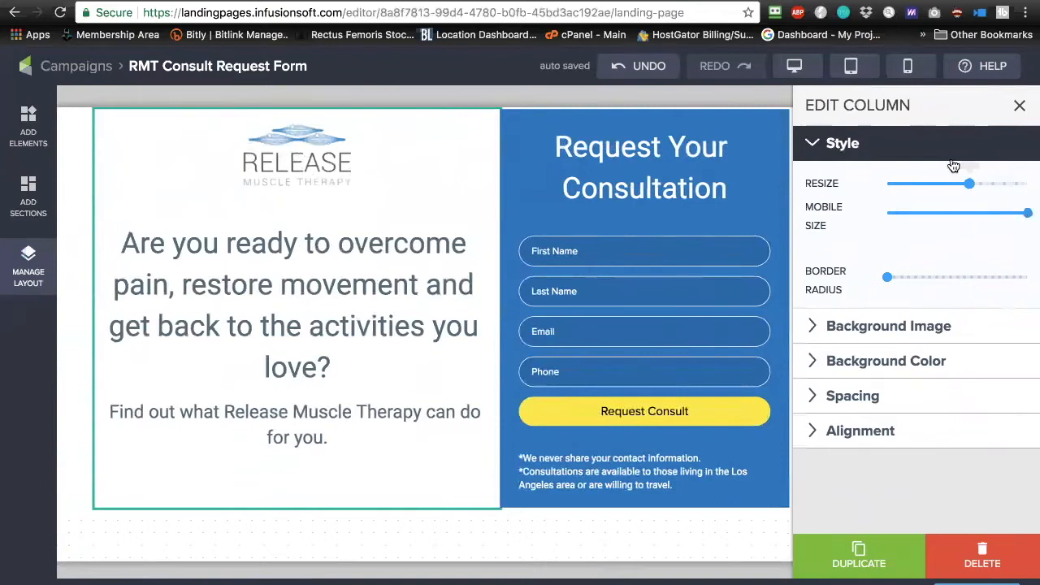
{"action": "left_click", "coordinate": [1028, 216]}
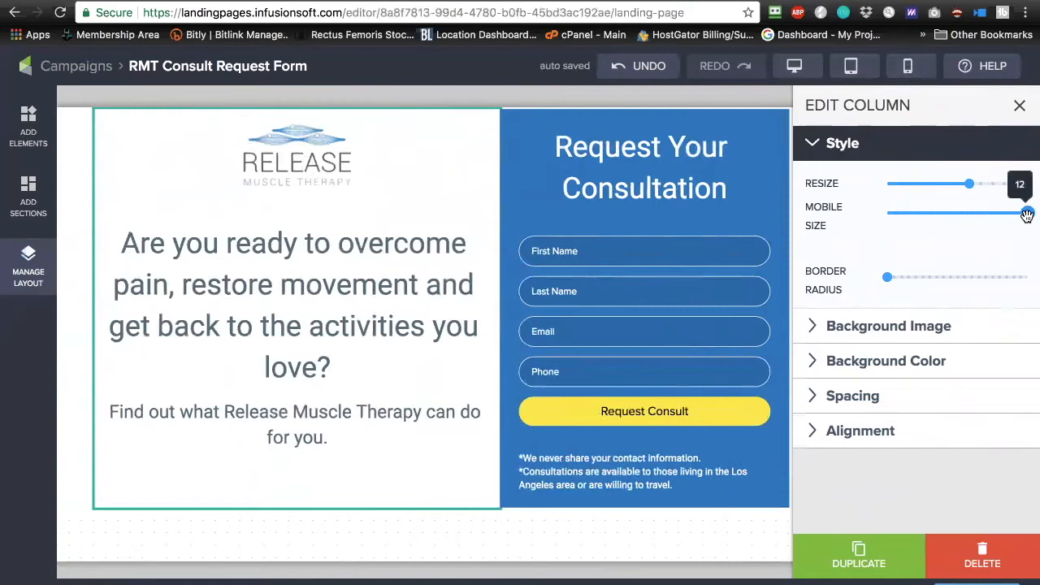
Step: Switch to the mobile preview and set Column 2's mobile size to 12
{"action": "left_click", "coordinate": [910, 66]}
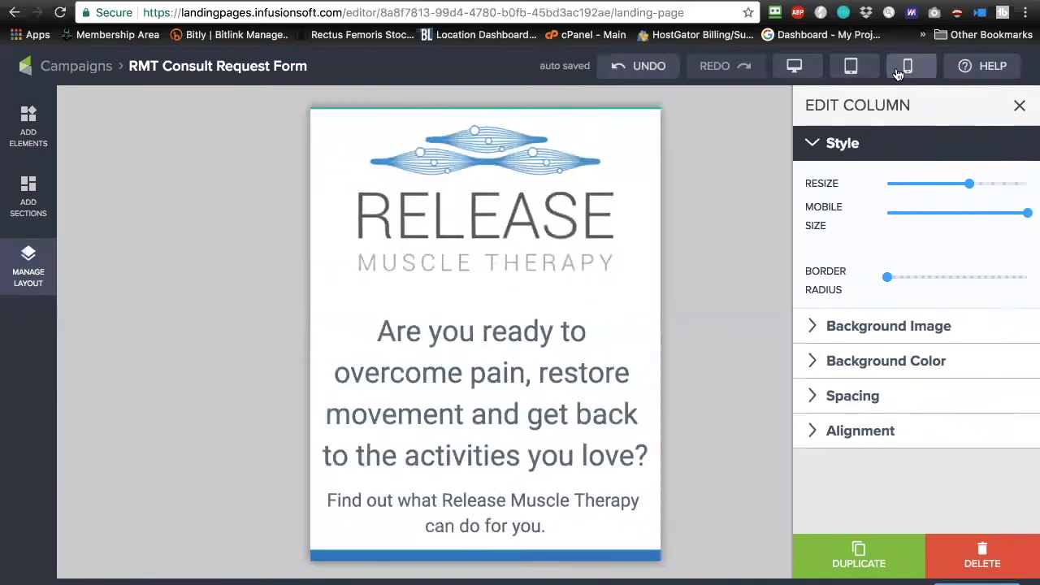
{"action": "scroll", "coordinate": [415, 335], "scroll_direction": "down", "scroll_amount": 5}
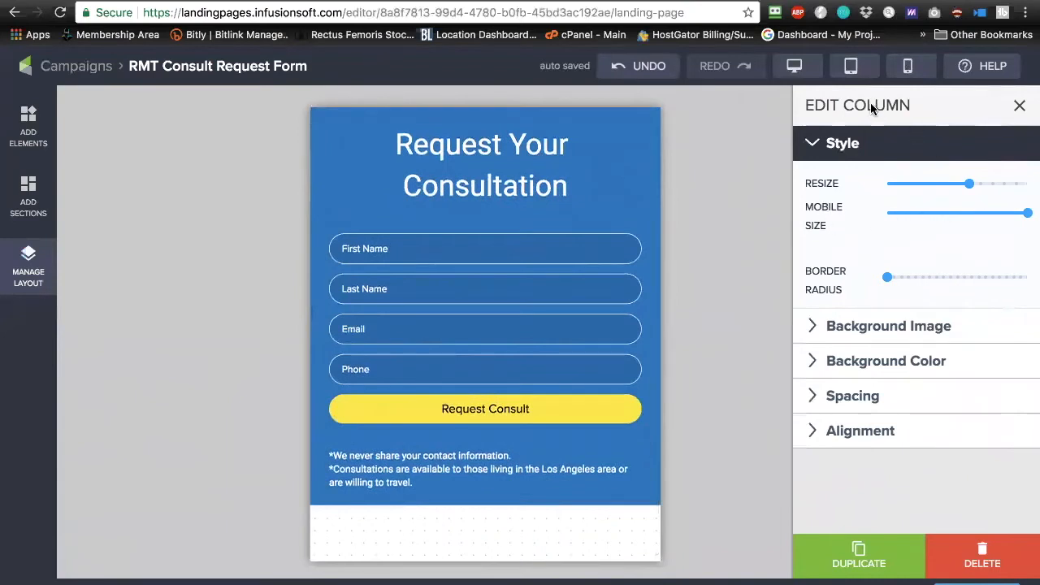
{"action": "mouse_move", "coordinate": [1027, 210]}
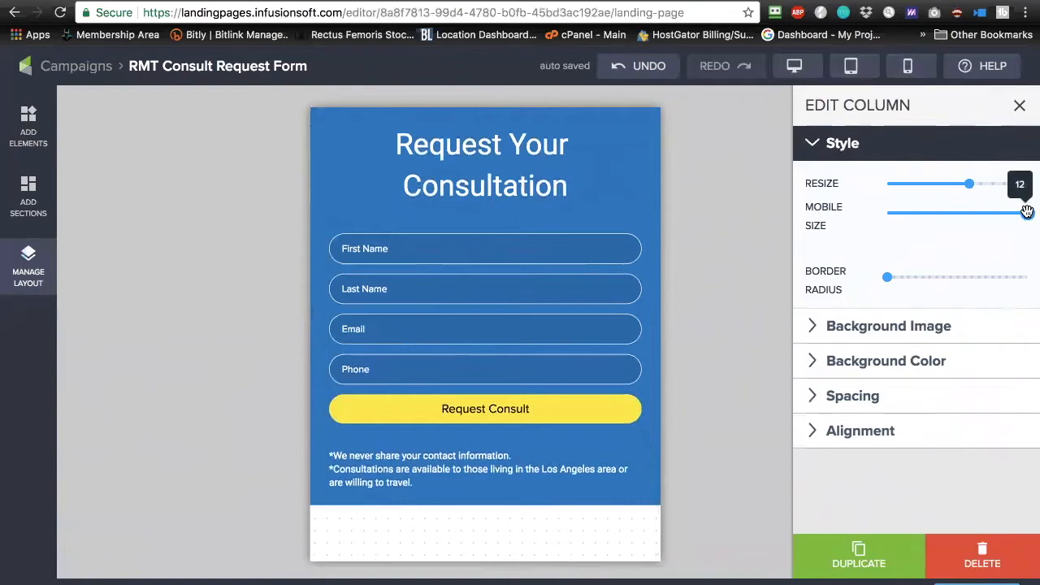
{"action": "scroll", "coordinate": [564, 224], "scroll_direction": "up", "scroll_amount": 5}
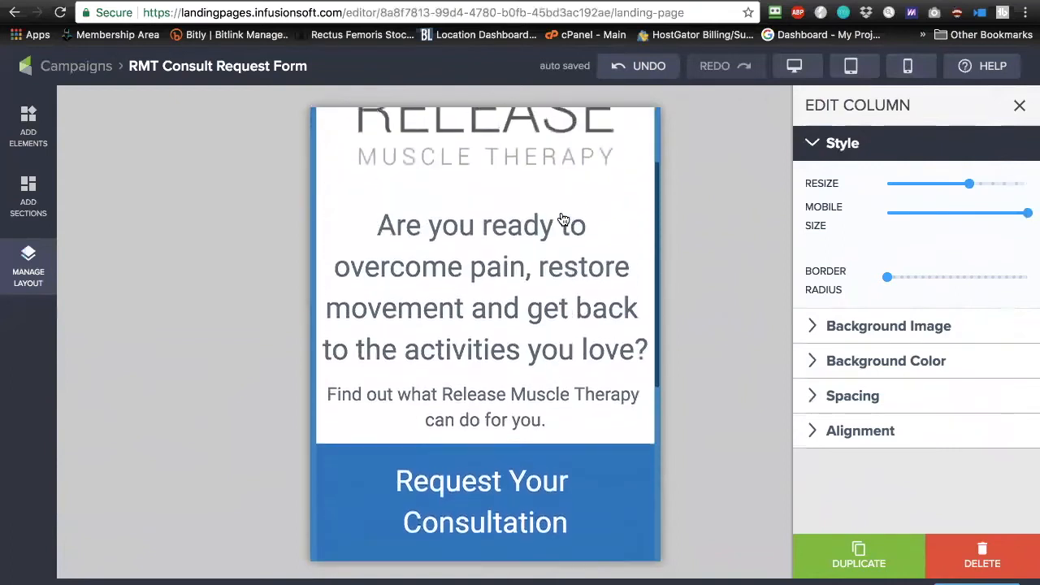
{"action": "left_click", "coordinate": [32, 268]}
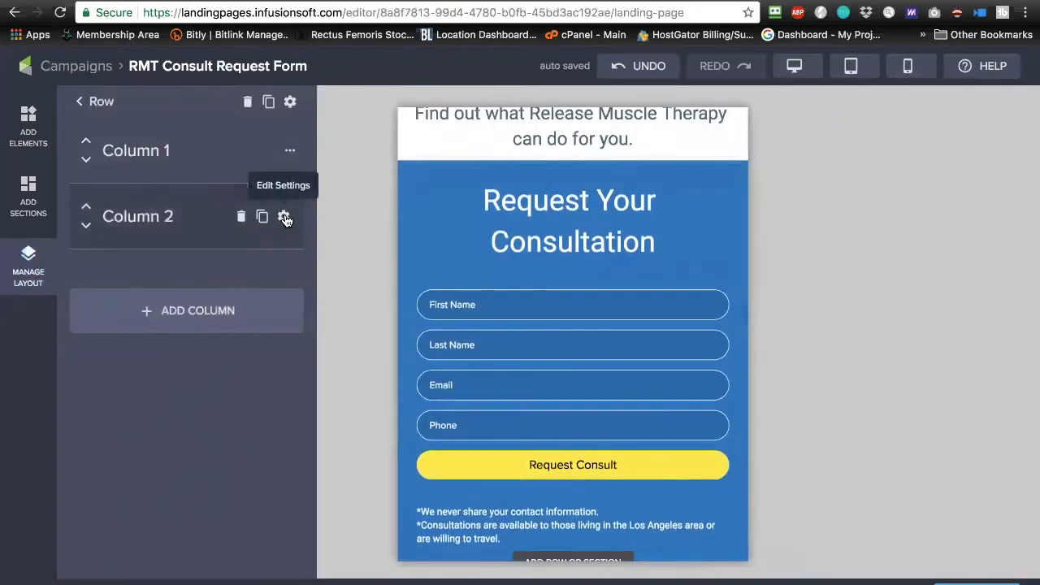
{"action": "left_click", "coordinate": [284, 218]}
{"action": "mouse_move", "coordinate": [884, 208]}
{"action": "left_click_drag", "start_coordinate": [886, 212], "coordinate": [1027, 210]}
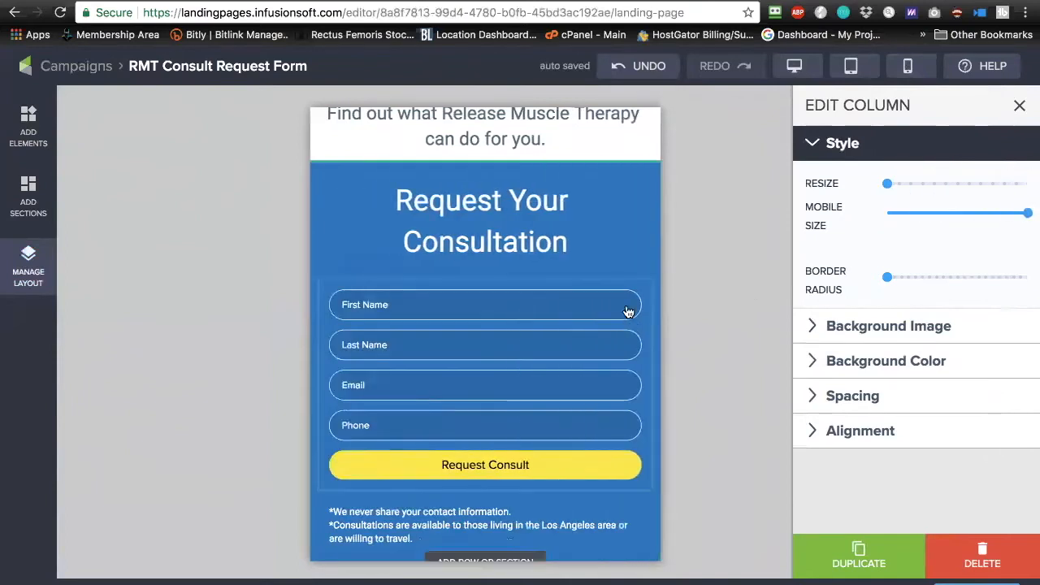
Step: Check the mobile preview up to the logo, select the headline text and reopen Column 1's settings
{"action": "scroll", "coordinate": [577, 233], "scroll_direction": "up", "scroll_amount": 5}
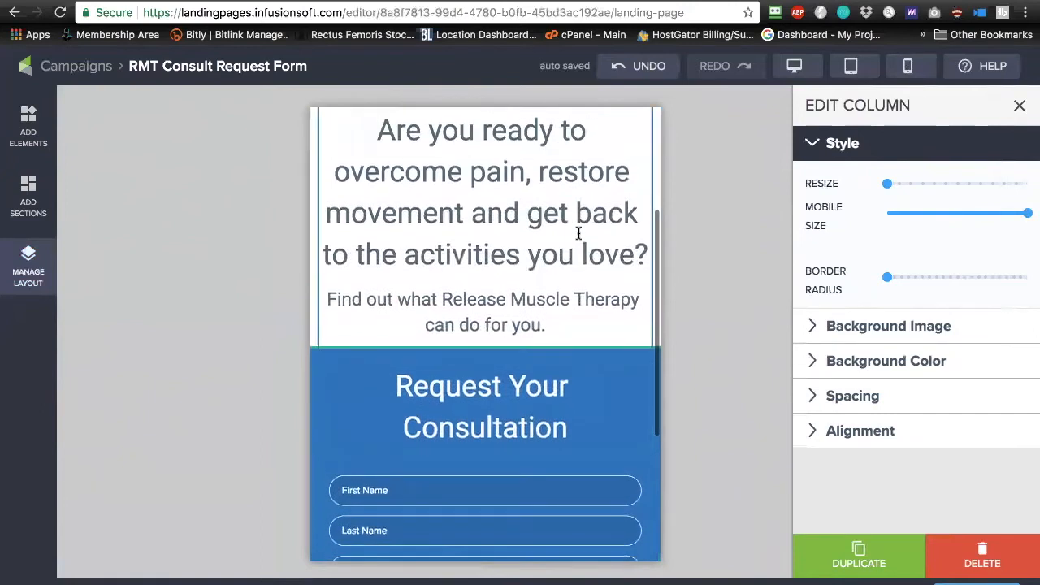
{"action": "scroll", "coordinate": [578, 233], "scroll_direction": "up", "scroll_amount": 3}
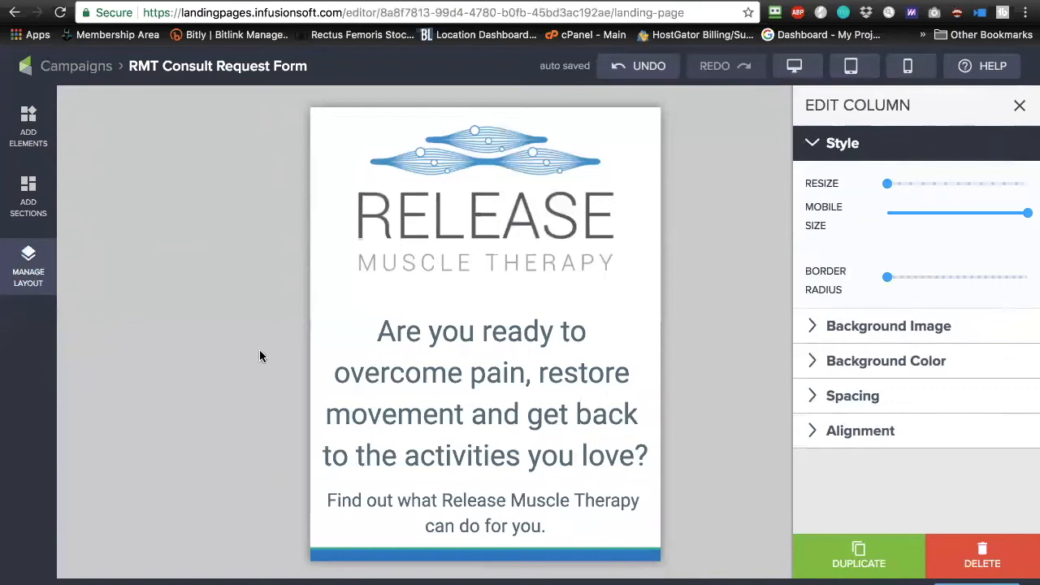
{"action": "left_click", "coordinate": [429, 363]}
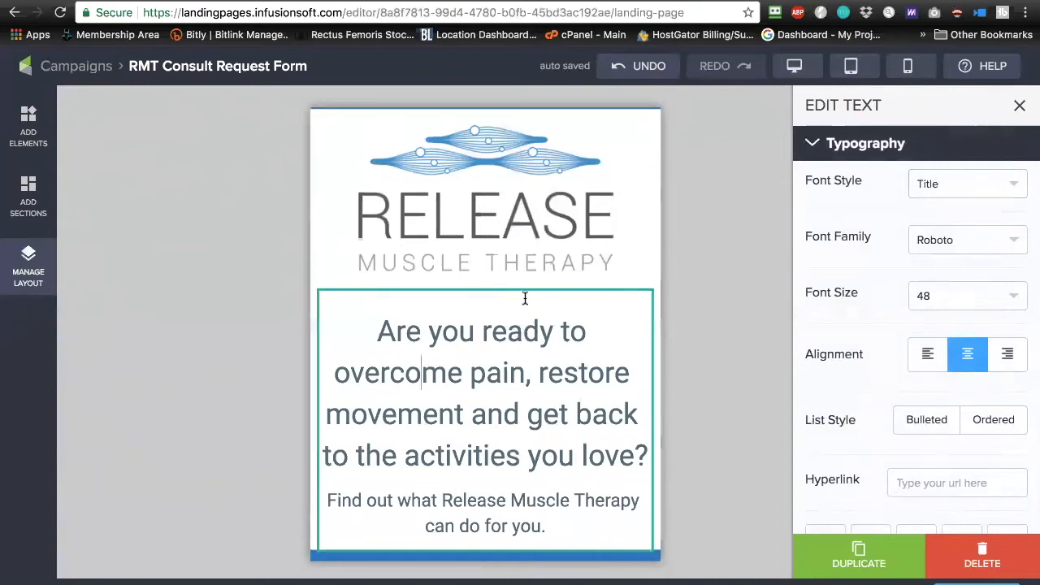
{"action": "left_click", "coordinate": [655, 309]}
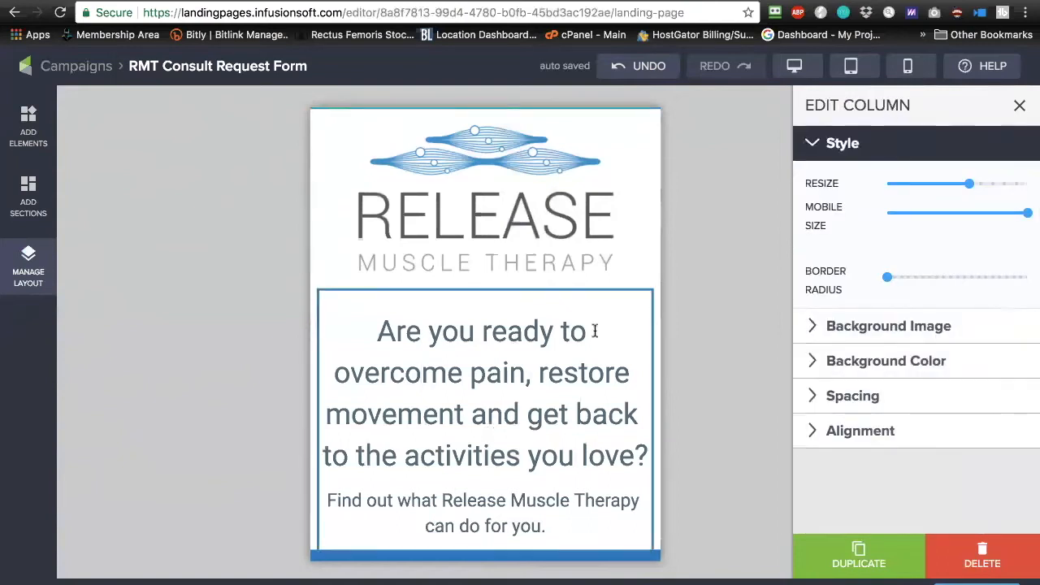
Step: Review the settings of the consultation form and both main columns in the desktop view, and return to the mobile preview
{"action": "left_click", "coordinate": [796, 69]}
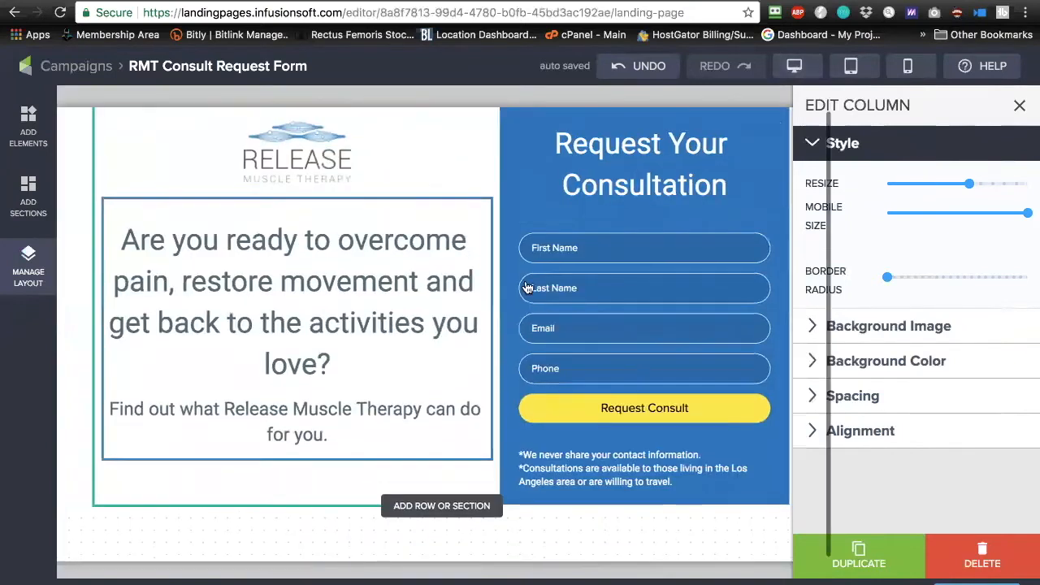
{"action": "left_click", "coordinate": [615, 282]}
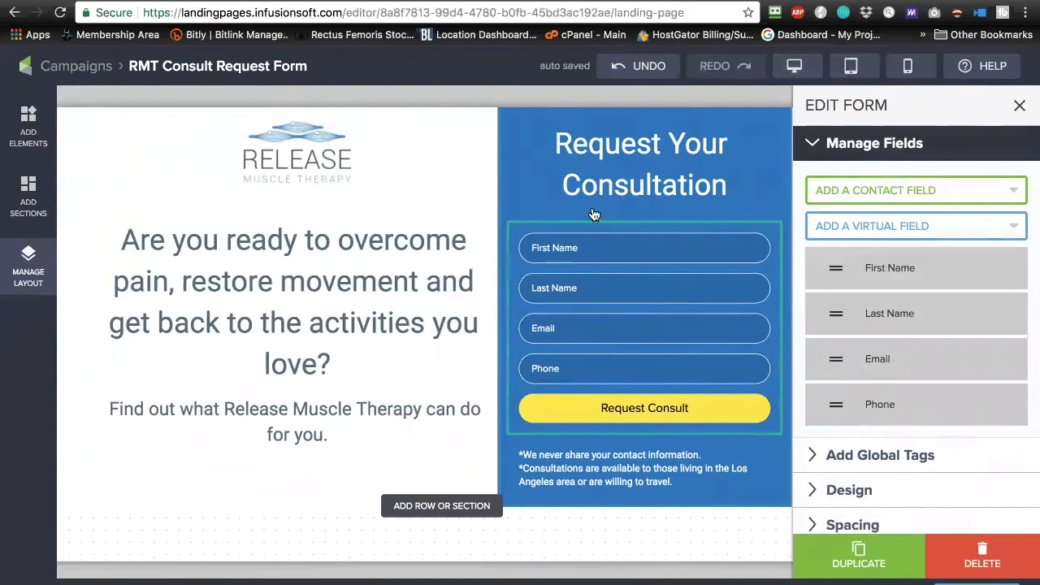
{"action": "left_click", "coordinate": [589, 220]}
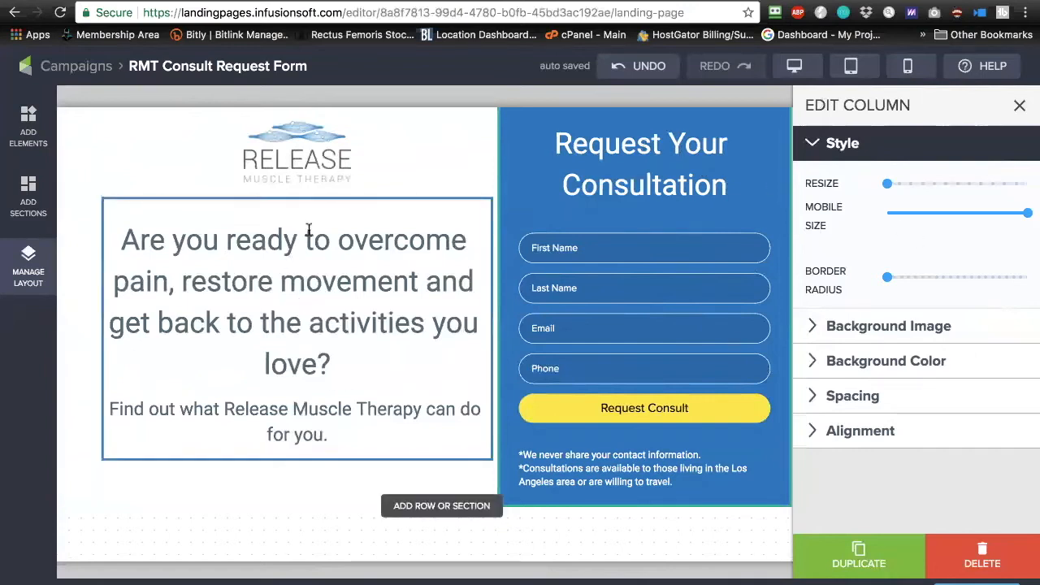
{"action": "left_click", "coordinate": [135, 217]}
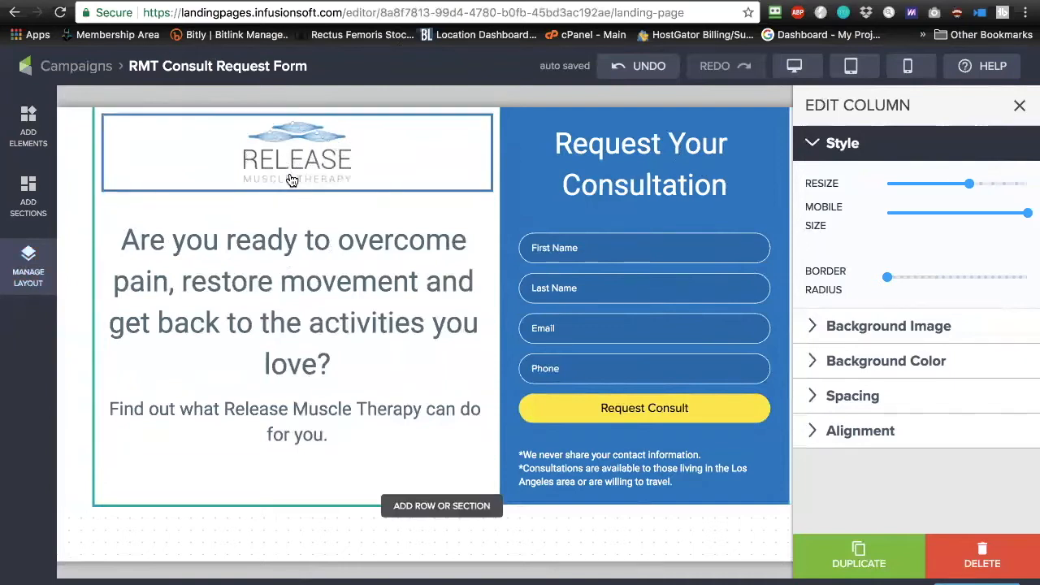
{"action": "left_click", "coordinate": [907, 66]}
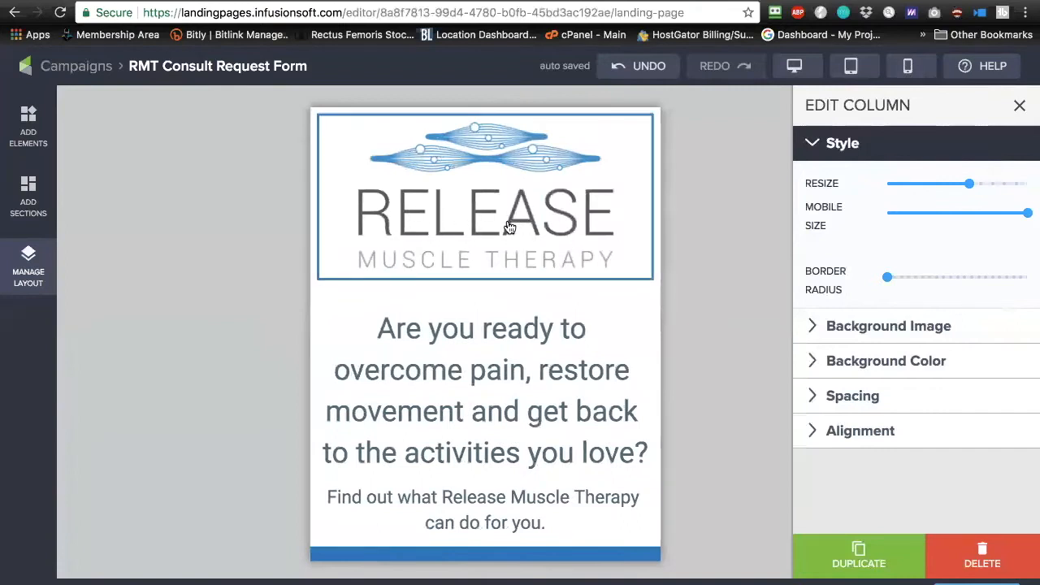
Step: Add a one-column row inside Column 1 between the logo and the headline text, and move the logo into it
{"action": "left_click", "coordinate": [25, 276]}
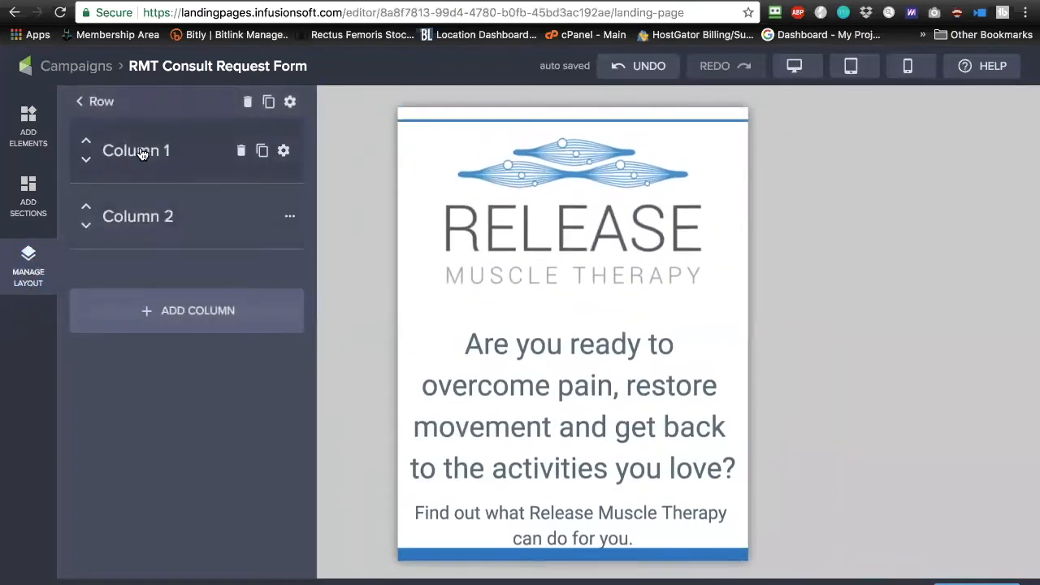
{"action": "left_click", "coordinate": [142, 153]}
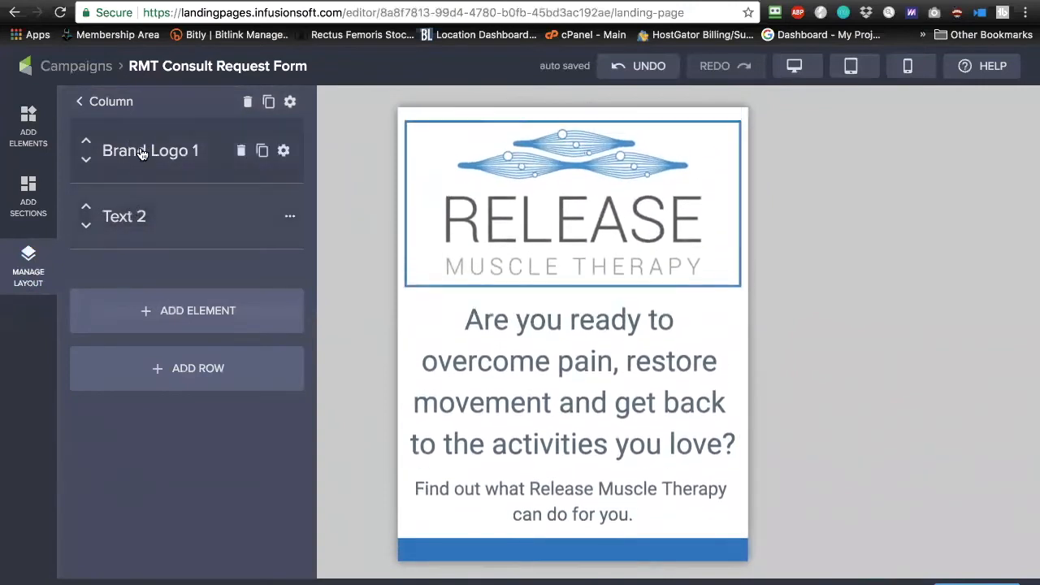
{"action": "left_click", "coordinate": [195, 370]}
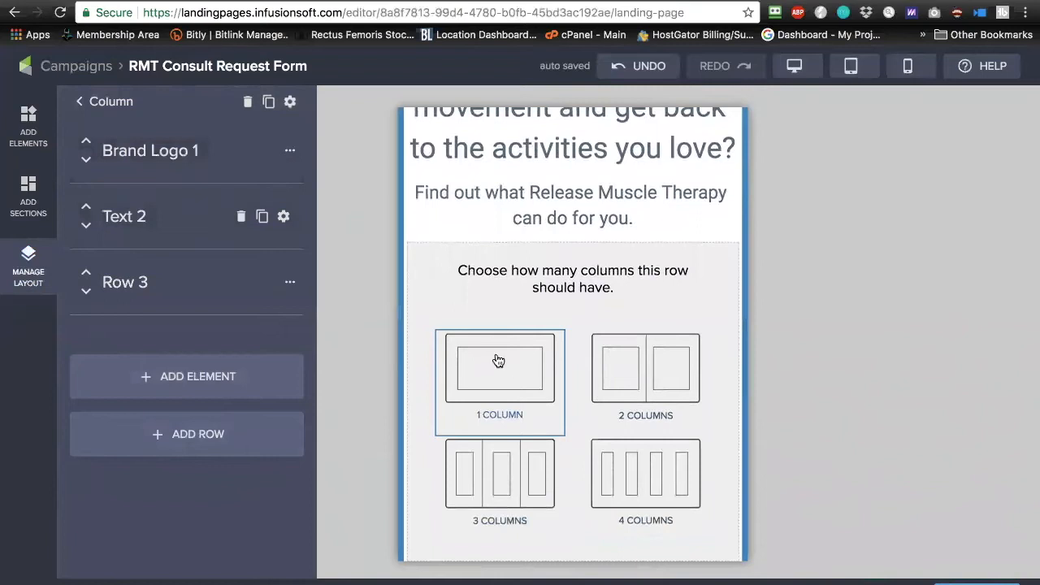
{"action": "left_click", "coordinate": [522, 366]}
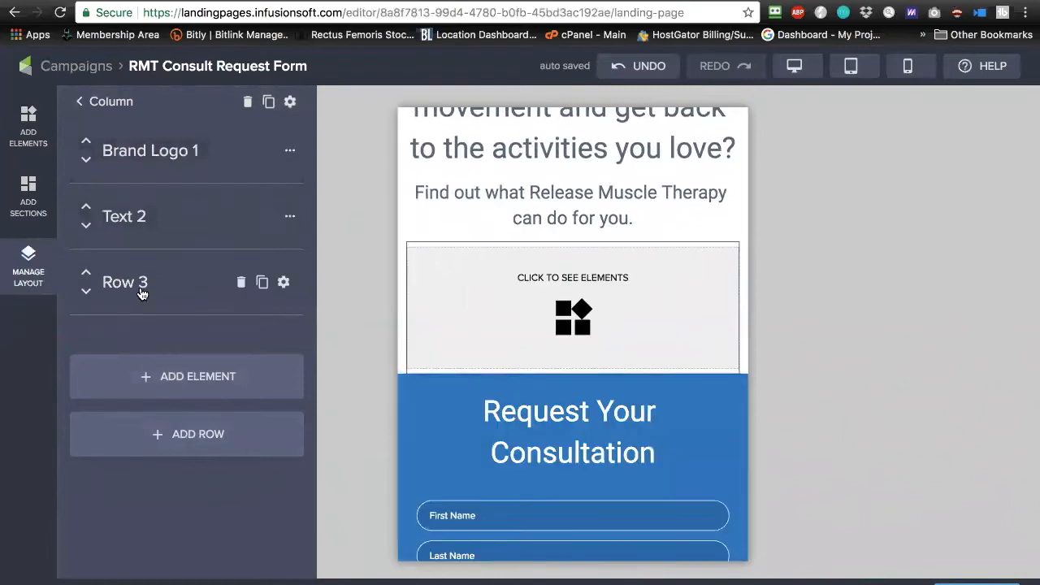
{"action": "left_click", "coordinate": [86, 274]}
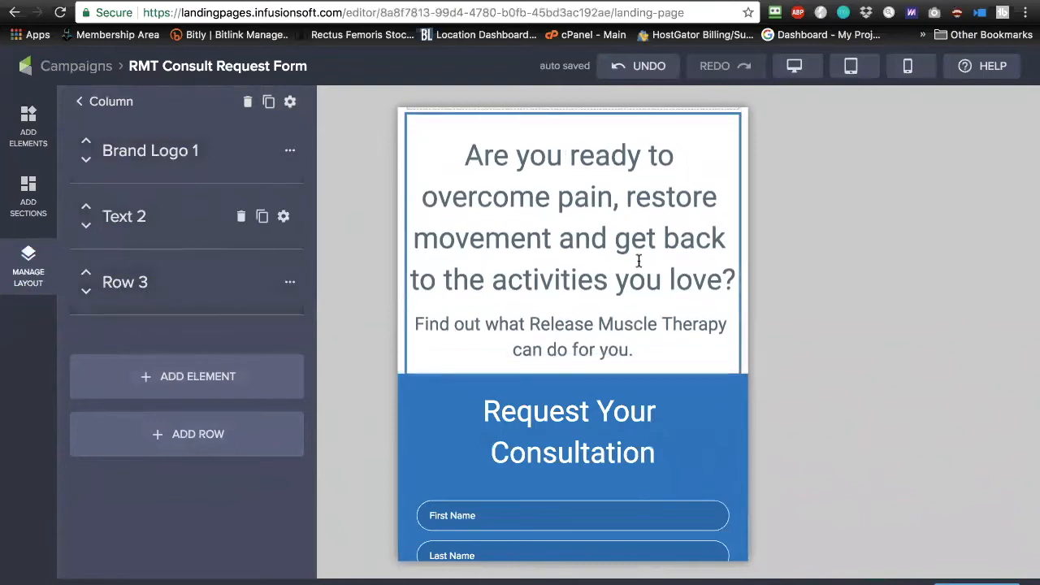
{"action": "scroll", "coordinate": [639, 260], "scroll_direction": "up", "scroll_amount": 5}
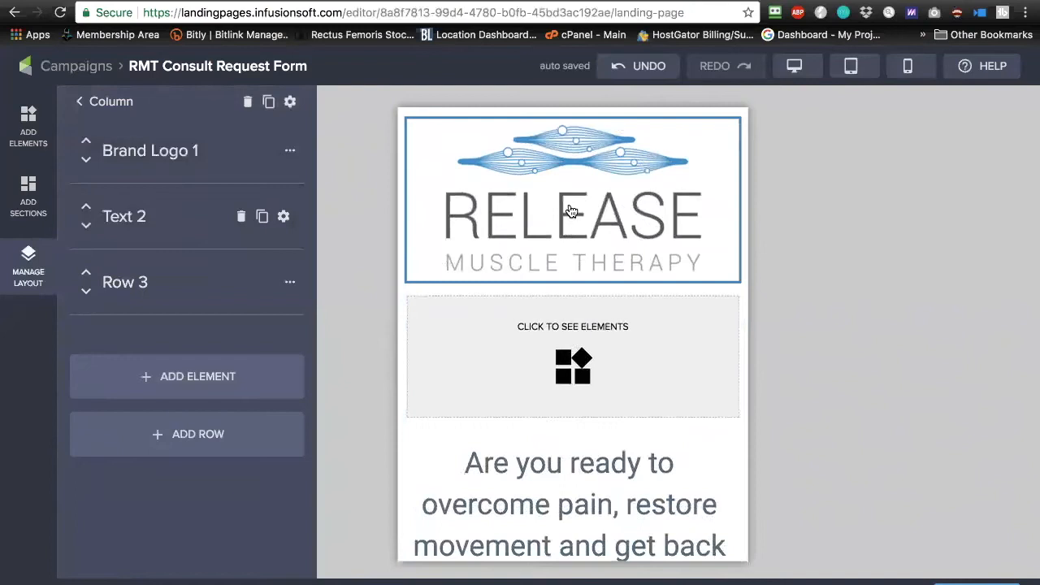
{"action": "left_click_drag", "start_coordinate": [571, 216], "coordinate": [560, 335]}
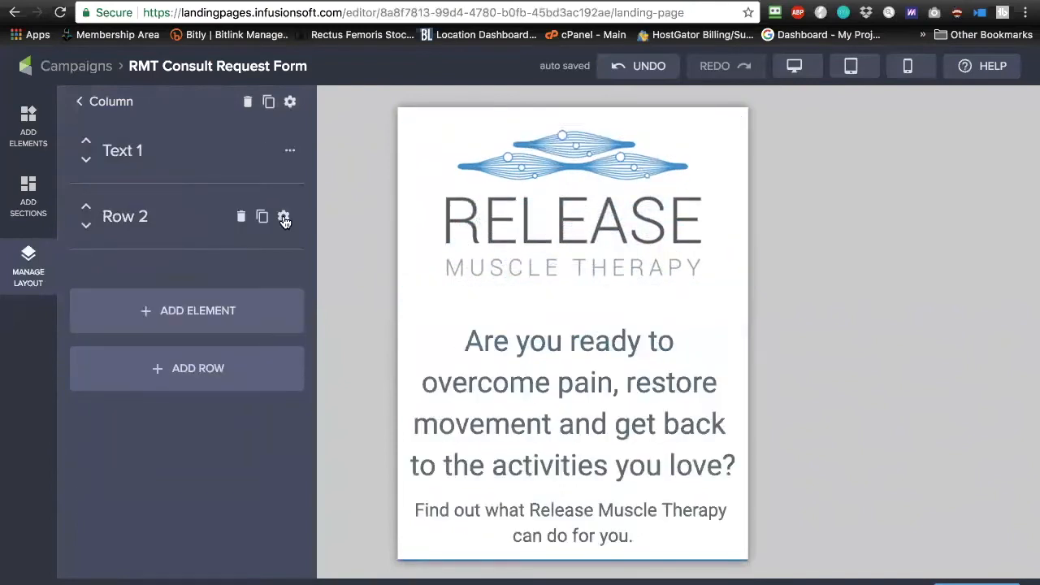
Step: Reduce the mobile size of the logo's nested column to a little under half the page width and align it to the centre
{"action": "left_click", "coordinate": [126, 218]}
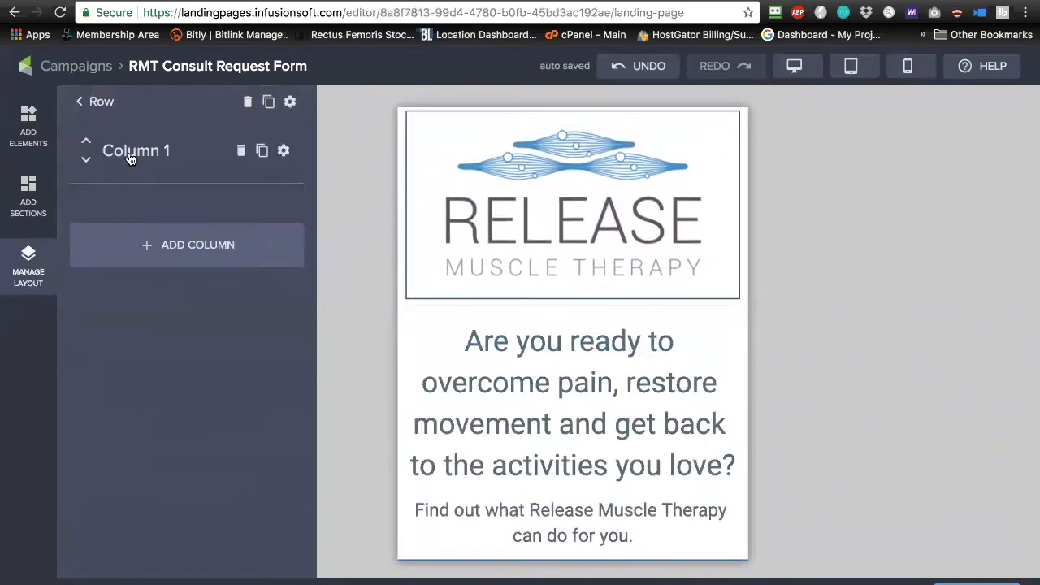
{"action": "left_click", "coordinate": [283, 155]}
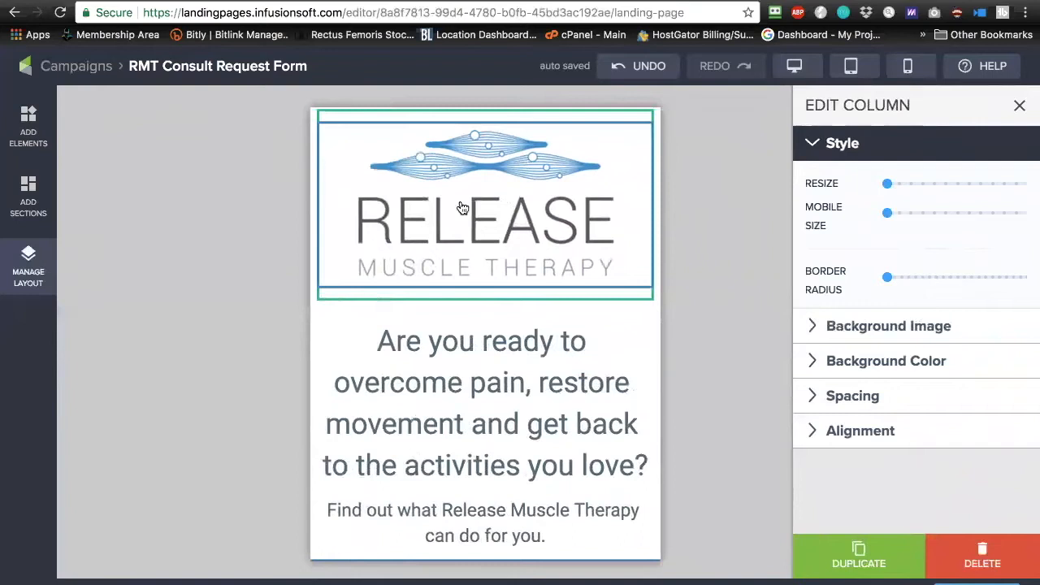
{"action": "mouse_move", "coordinate": [891, 210]}
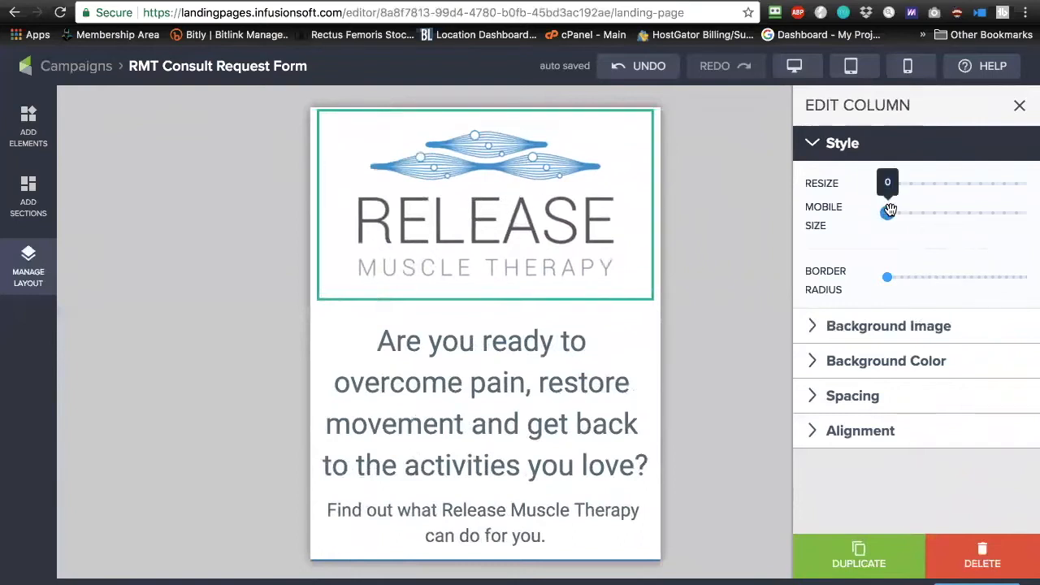
{"action": "left_click_drag", "start_coordinate": [889, 212], "coordinate": [945, 210]}
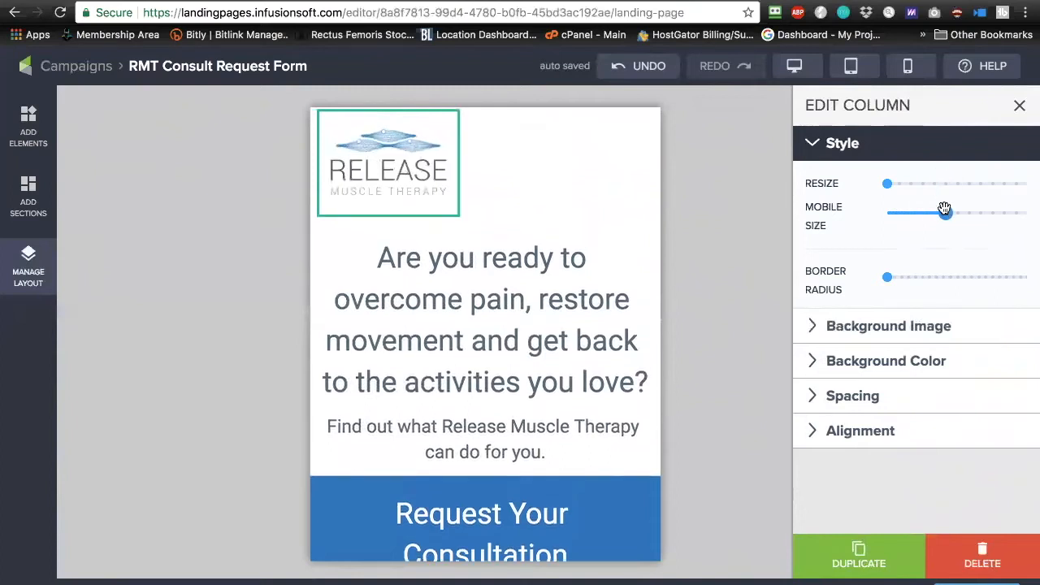
{"action": "left_click", "coordinate": [870, 429]}
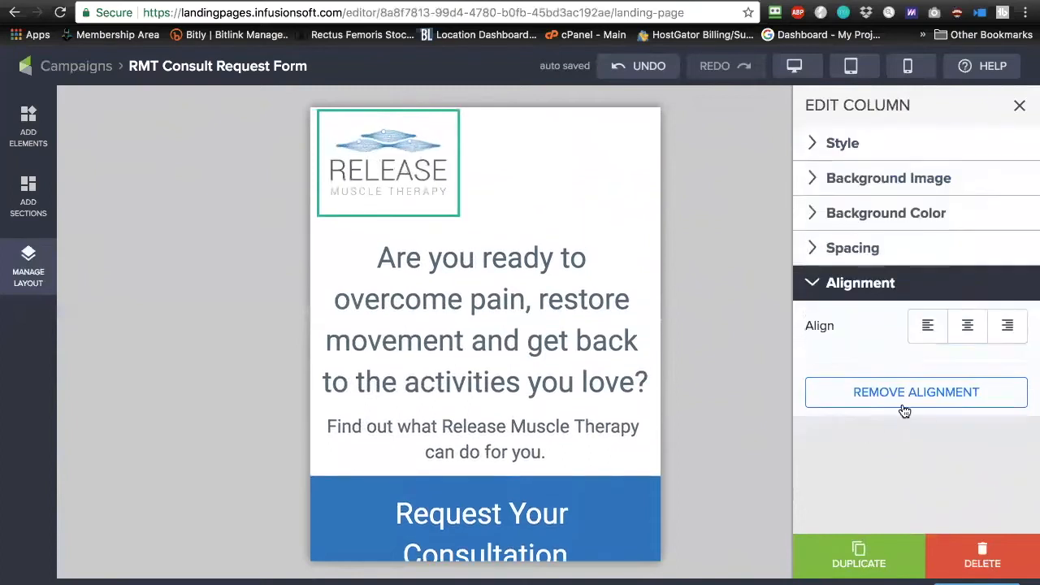
{"action": "left_click", "coordinate": [968, 326]}
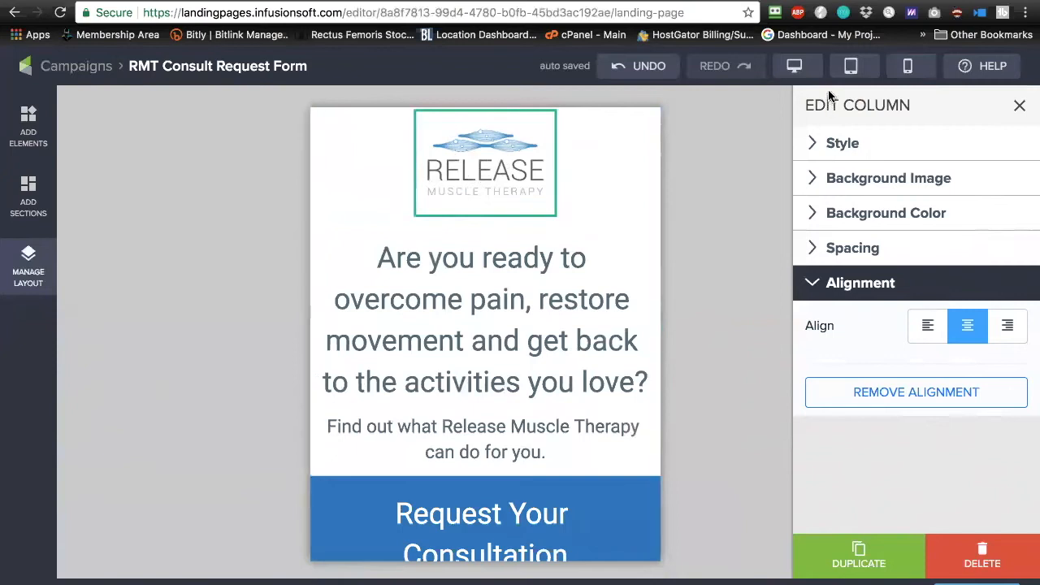
Step: Check the page in the desktop view and in the mobile preview down to the end of the consultation form
{"action": "left_click", "coordinate": [795, 68]}
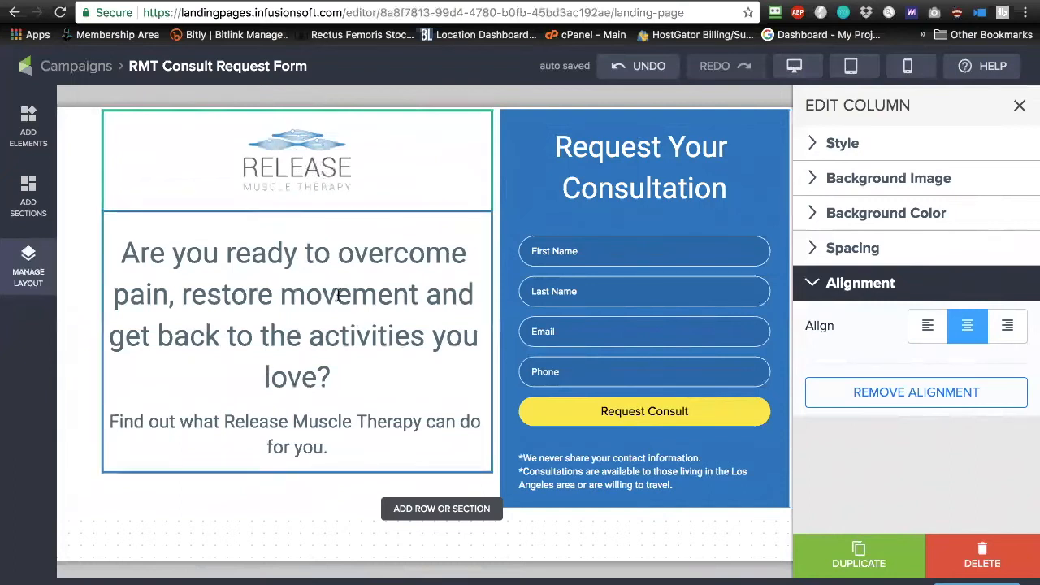
{"action": "left_click", "coordinate": [911, 68]}
{"action": "scroll", "coordinate": [485, 409], "scroll_direction": "down", "scroll_amount": 5}
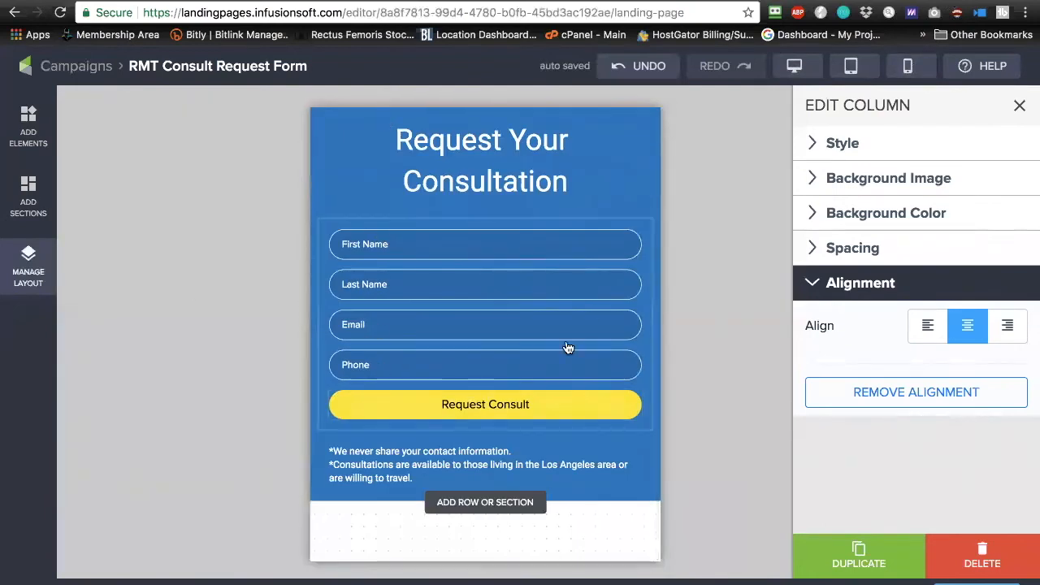
Step: Republish the RMT Consult Request Form landing page and copy the address of its published link
{"action": "left_click", "coordinate": [977, 583]}
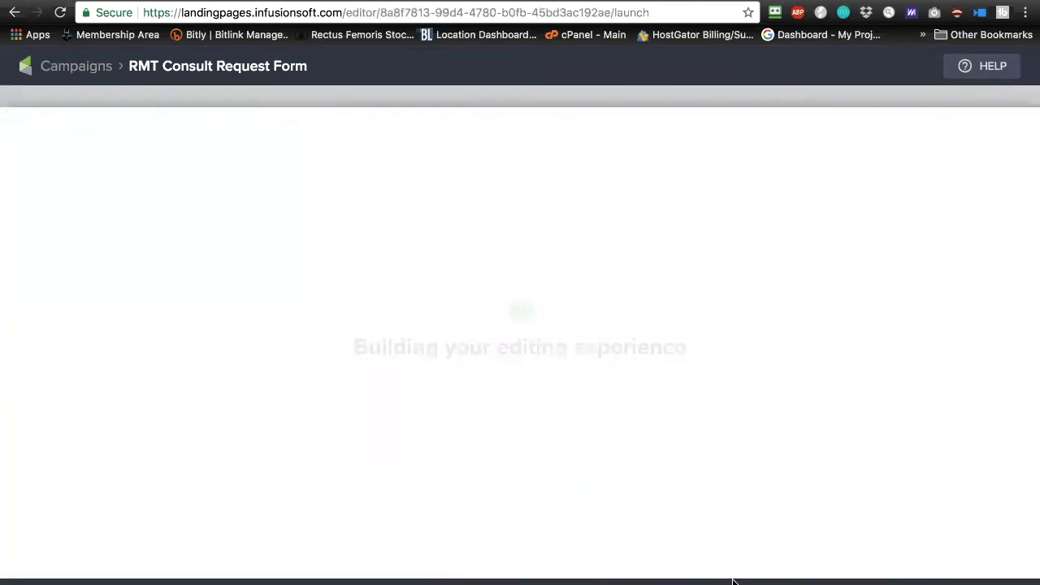
{"action": "left_click", "coordinate": [785, 413]}
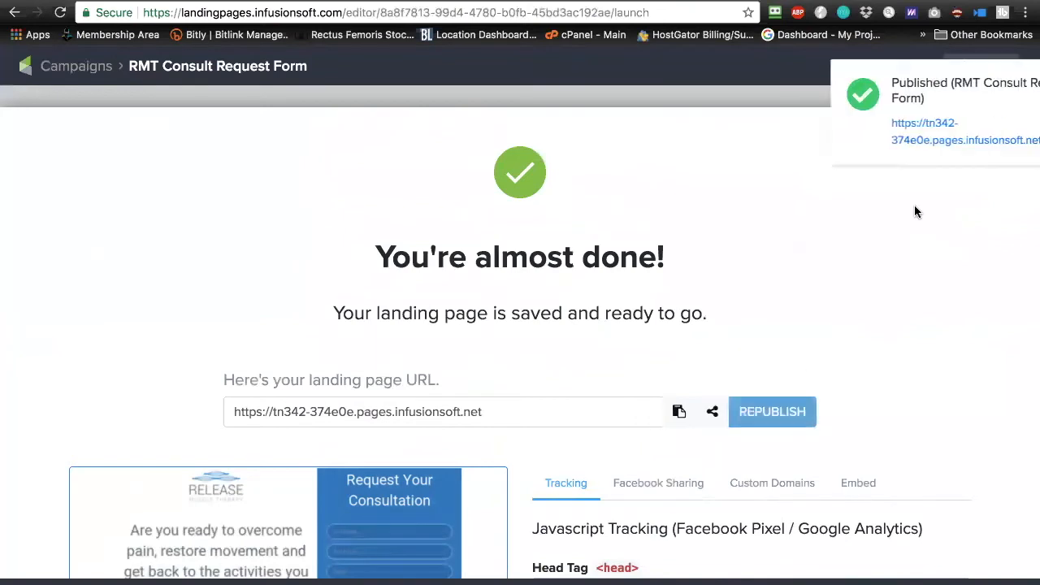
{"action": "right_click", "coordinate": [883, 141]}
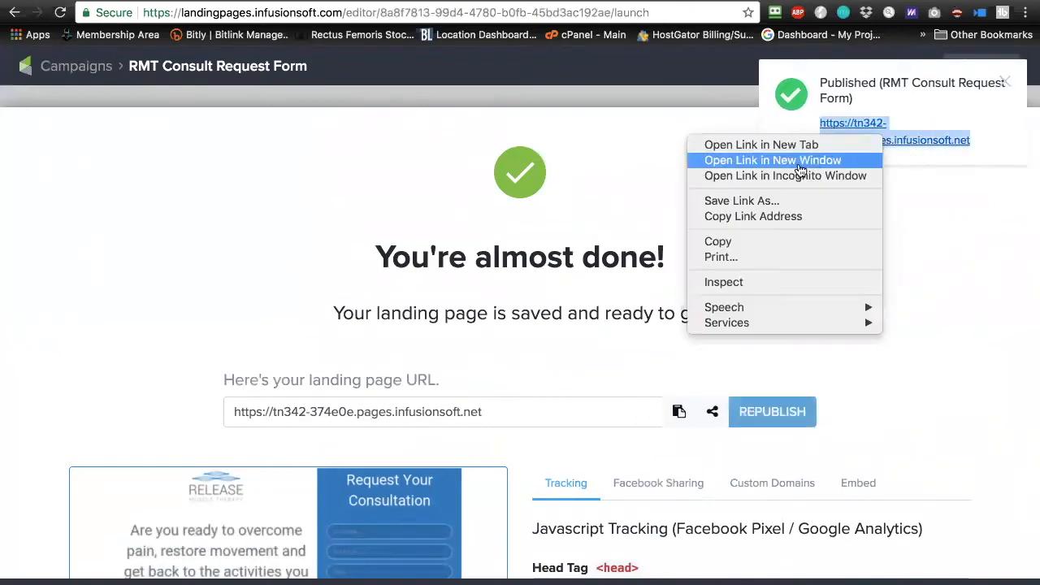
{"action": "left_click", "coordinate": [731, 216]}
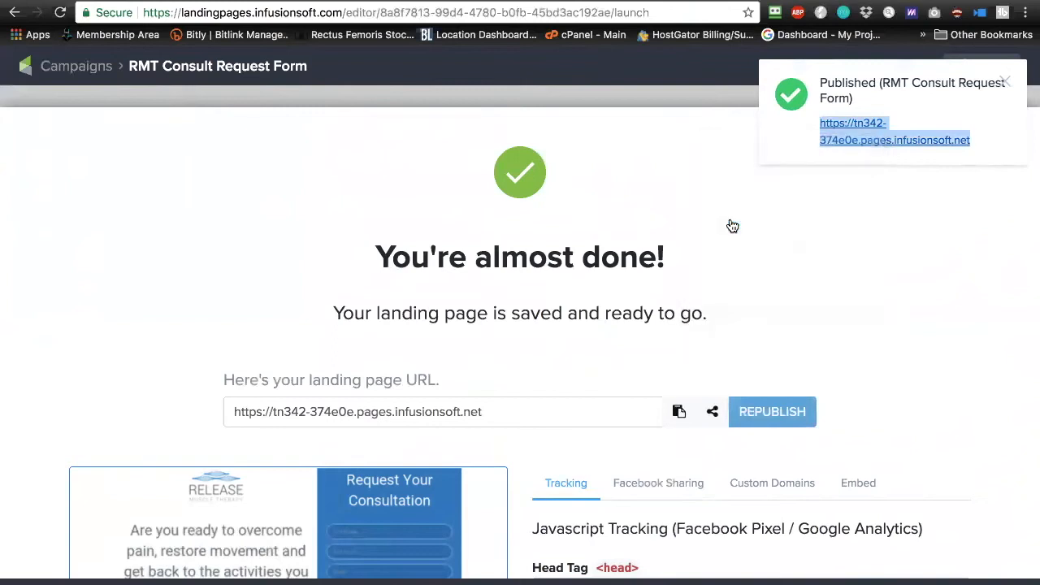
Step: Dismiss the publish notification and open the support conversation
{"action": "left_click", "coordinate": [1005, 82]}
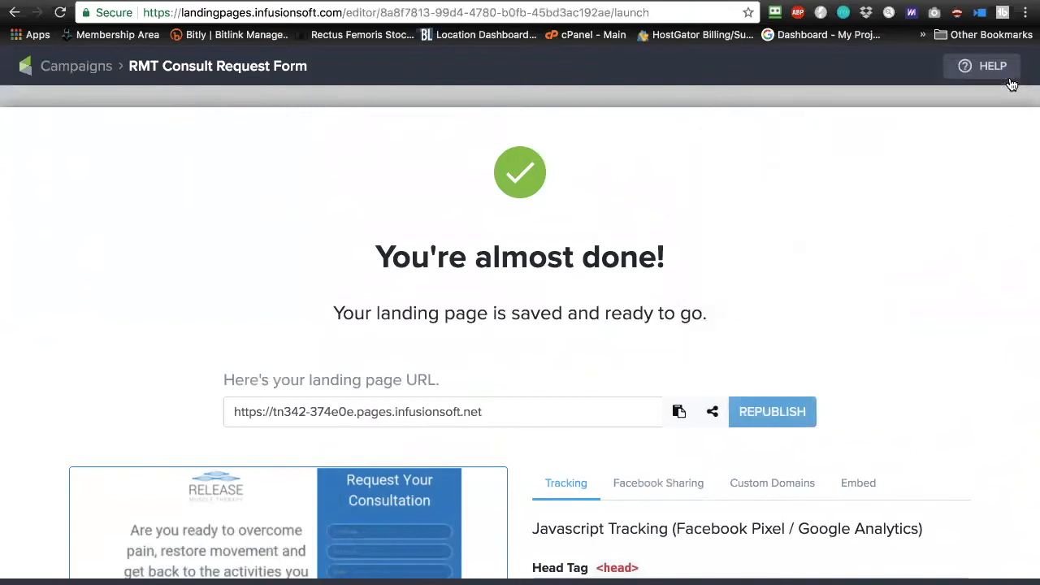
{"action": "left_click", "coordinate": [991, 72]}
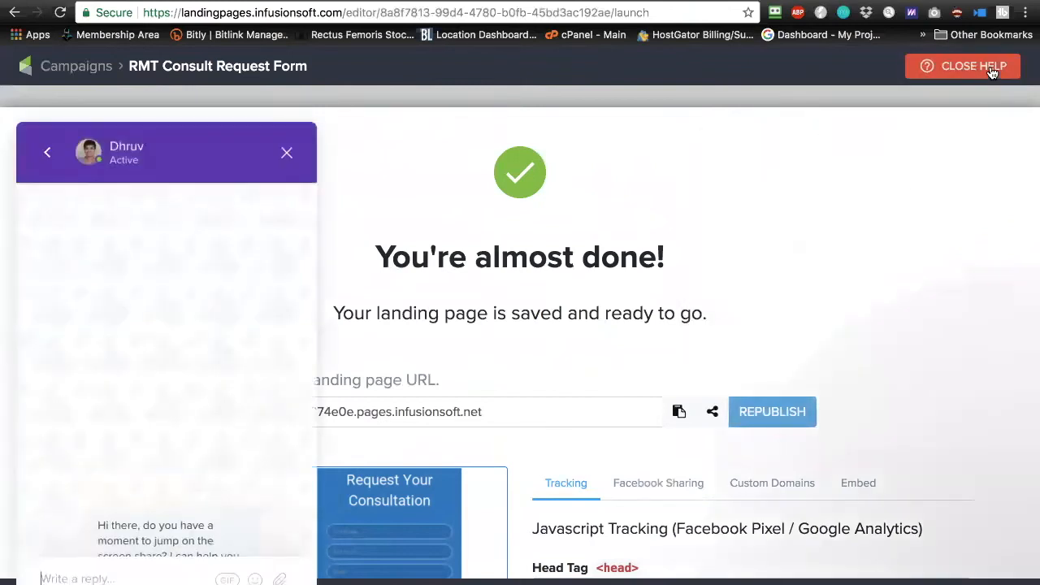
{"action": "right_click", "coordinate": [99, 578]}
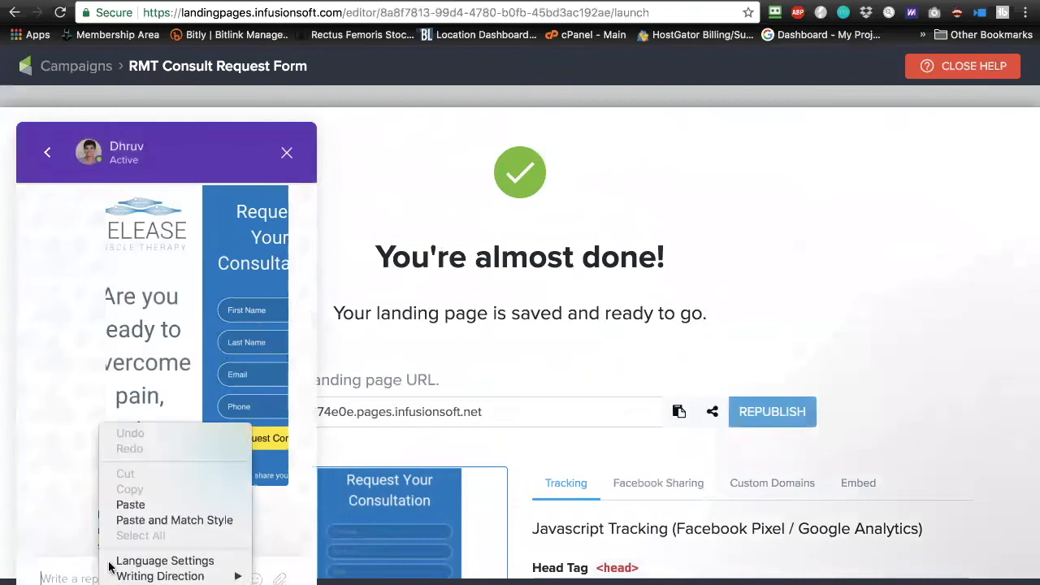
{"action": "left_click", "coordinate": [163, 584]}
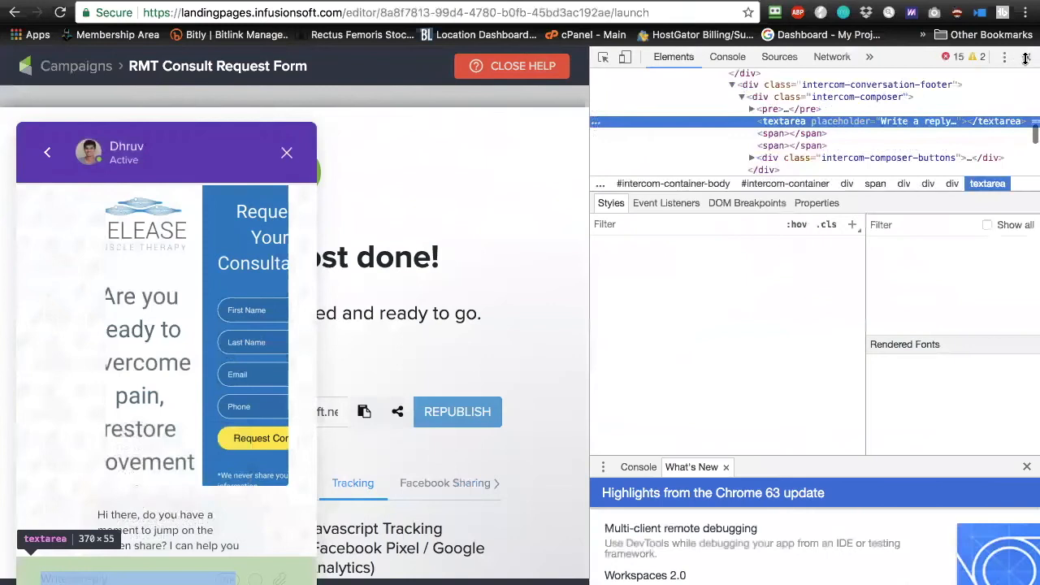
{"action": "left_click", "coordinate": [1027, 58]}
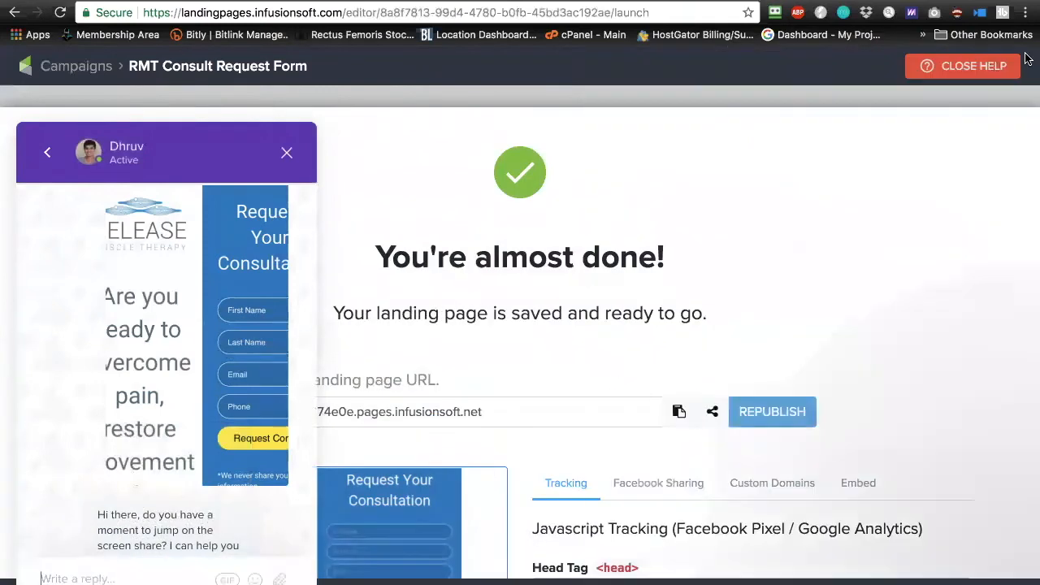
Step: Send the copied landing page link as a reply in the support conversation and close the conversation
{"action": "right_click", "coordinate": [131, 579]}
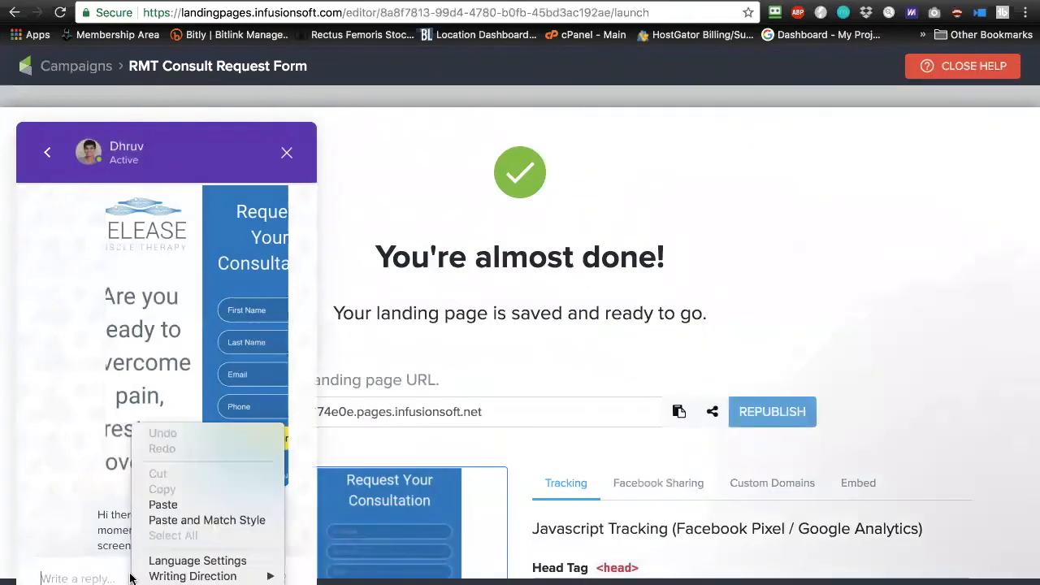
{"action": "left_click", "coordinate": [168, 502]}
{"action": "left_click", "coordinate": [285, 564]}
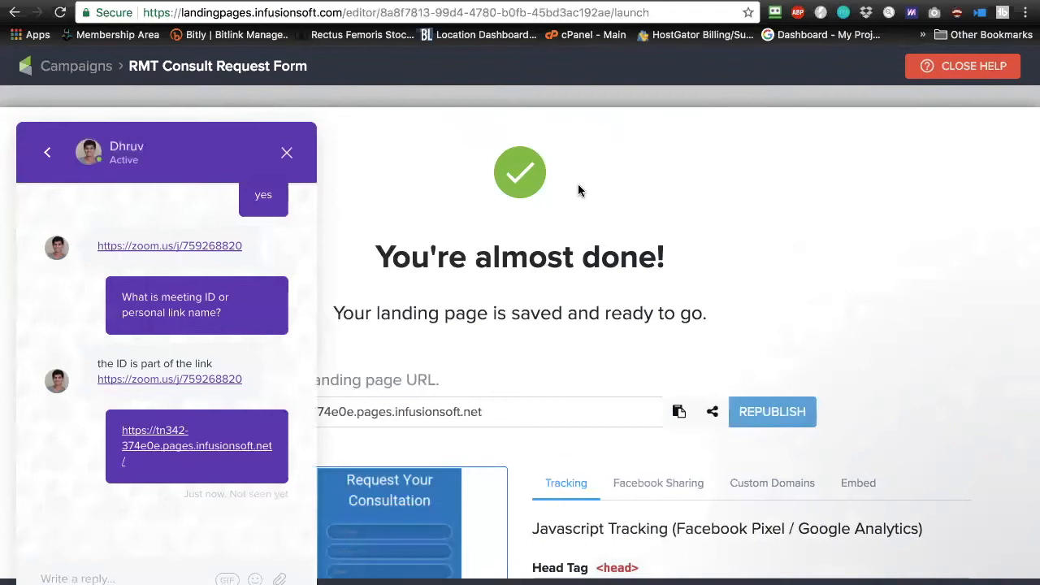
{"action": "left_click", "coordinate": [287, 152]}
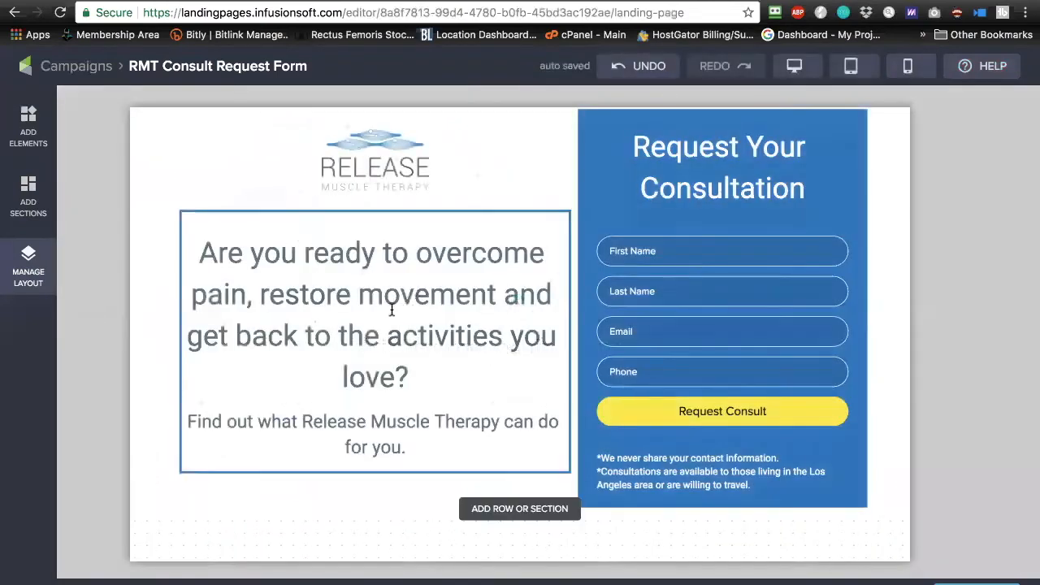
Step: Look at the page's layout structure for the selected text and at the elements available for adding to the canvas
{"action": "left_click", "coordinate": [30, 261]}
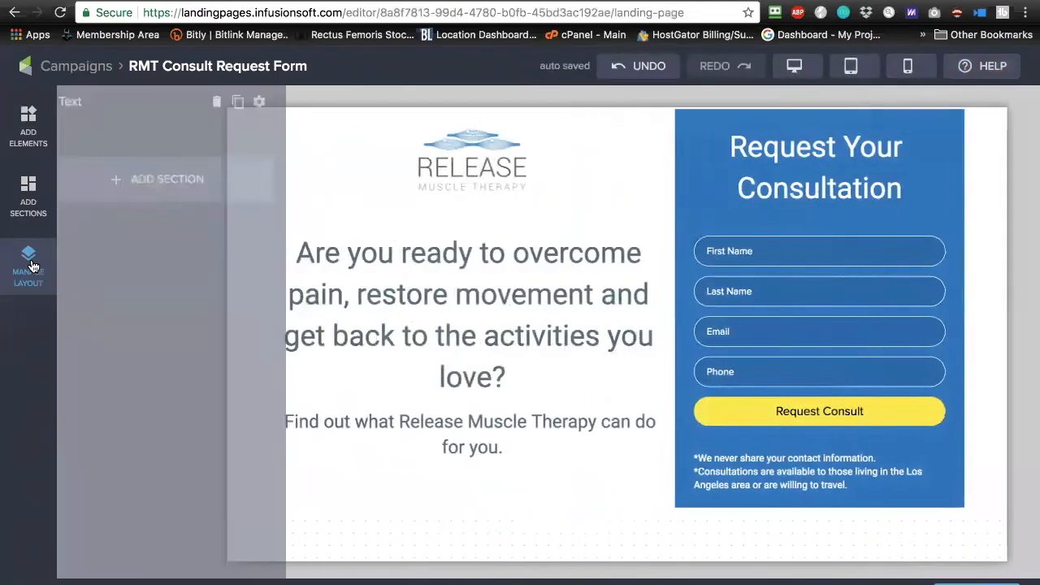
{"action": "left_click", "coordinate": [29, 259]}
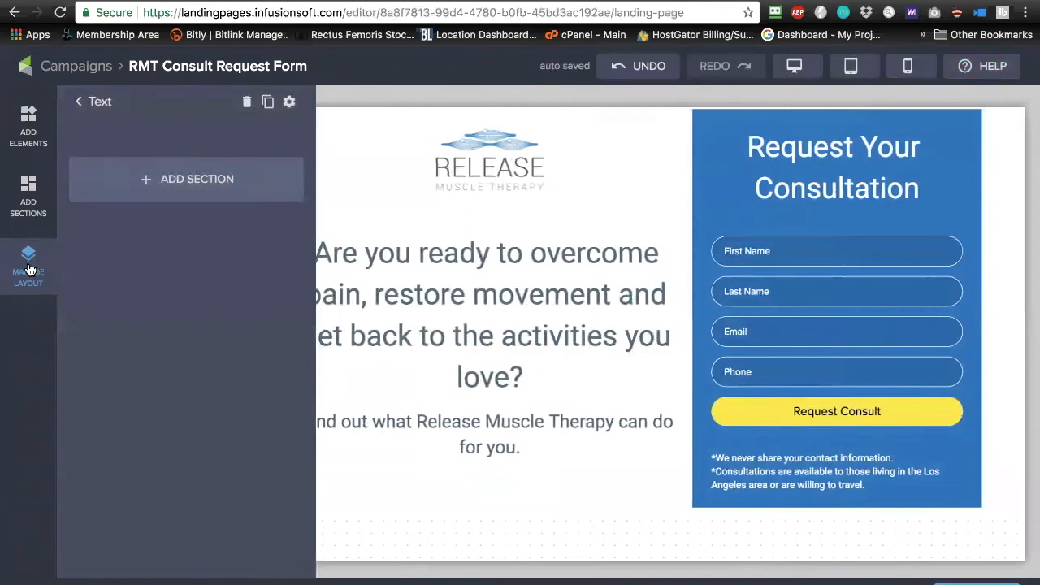
{"action": "left_click", "coordinate": [29, 116]}
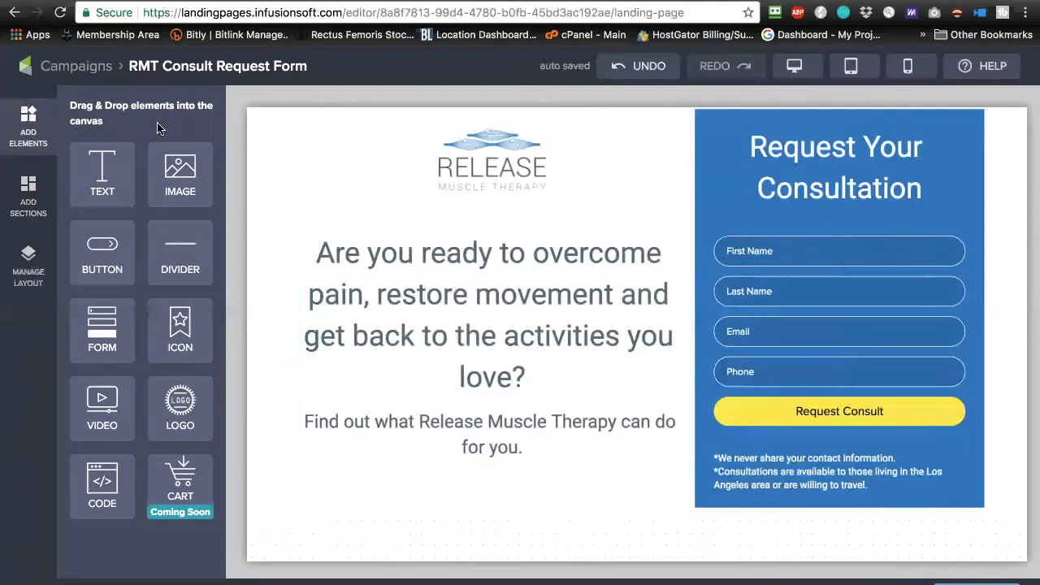
Step: Browse the page's layout structure from the selected text up to its column and into the row holding the logo
{"action": "left_click_drag", "start_coordinate": [180, 184], "coordinate": [463, 352]}
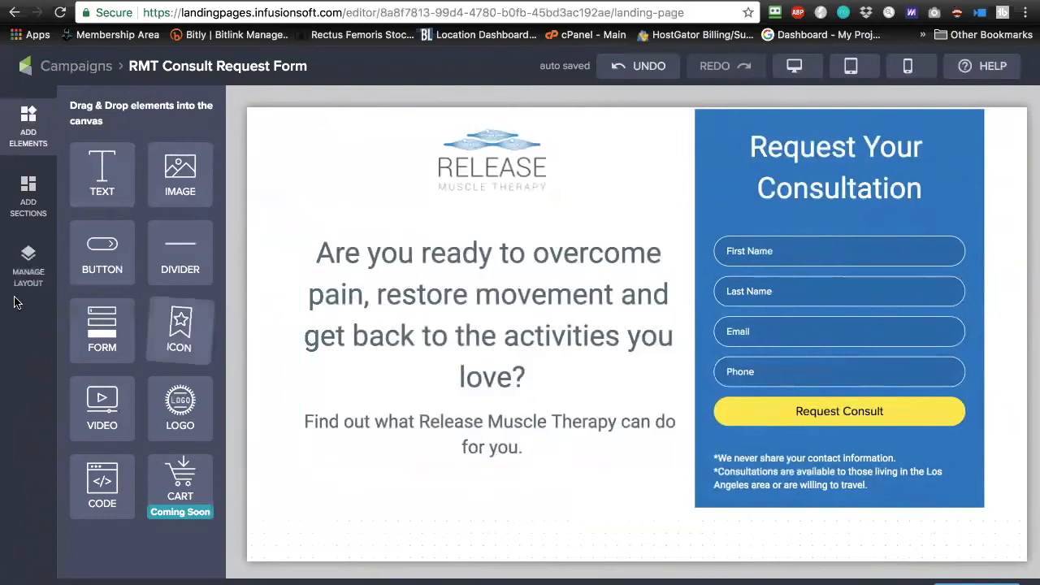
{"action": "left_click", "coordinate": [36, 275]}
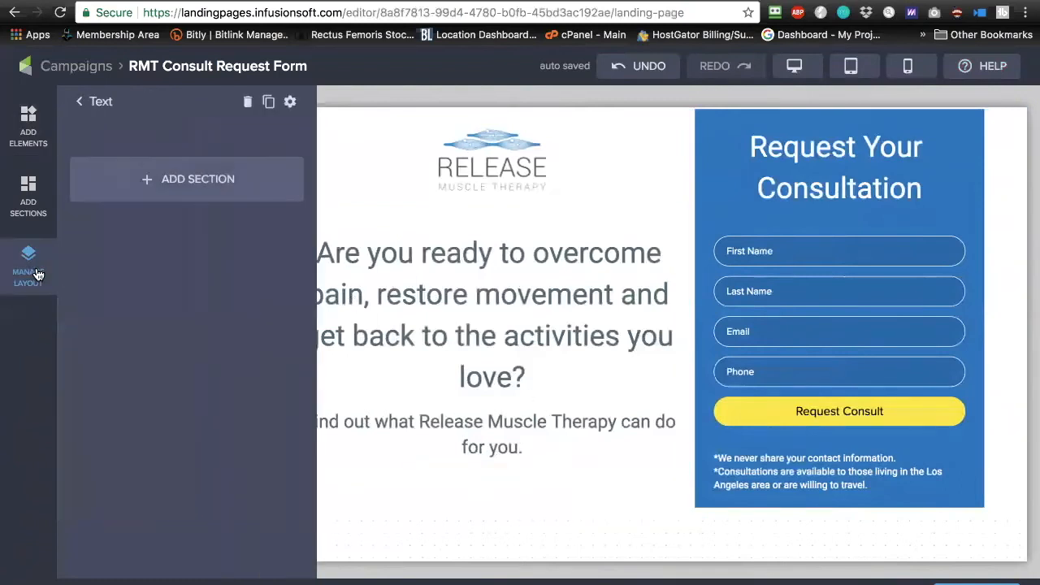
{"action": "left_click", "coordinate": [81, 102]}
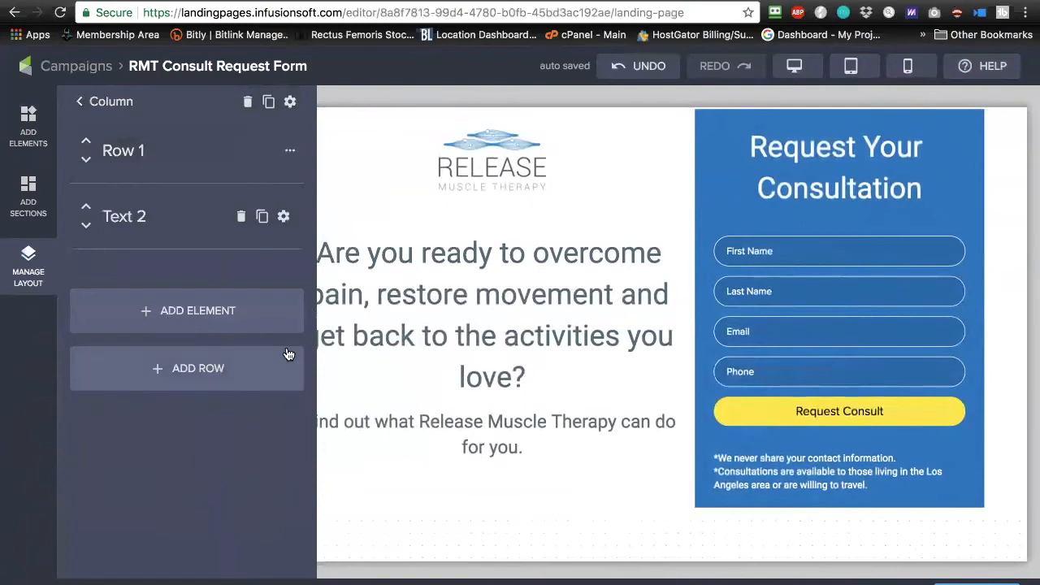
{"action": "left_click", "coordinate": [122, 153]}
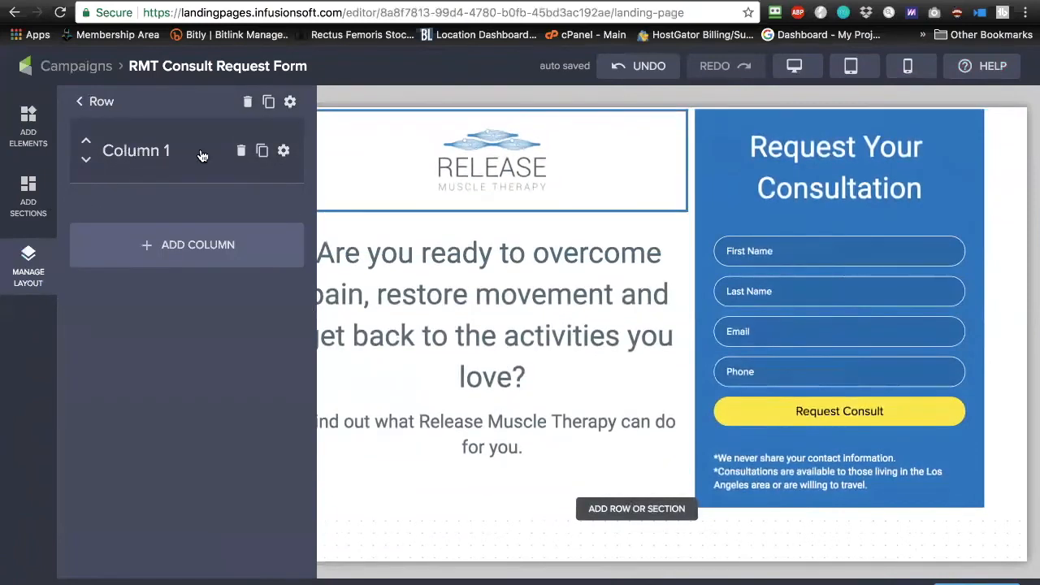
Step: Open the settings of the logo's column and check its mobile size against the phone preview of the page
{"action": "left_click", "coordinate": [283, 151]}
{"action": "mouse_move", "coordinate": [885, 183]}
{"action": "mouse_move", "coordinate": [885, 184]}
{"action": "left_mouse_down"}
{"action": "mouse_move", "coordinate": [1016, 182]}
{"action": "mouse_move", "coordinate": [871, 179]}
{"action": "left_mouse_up"}
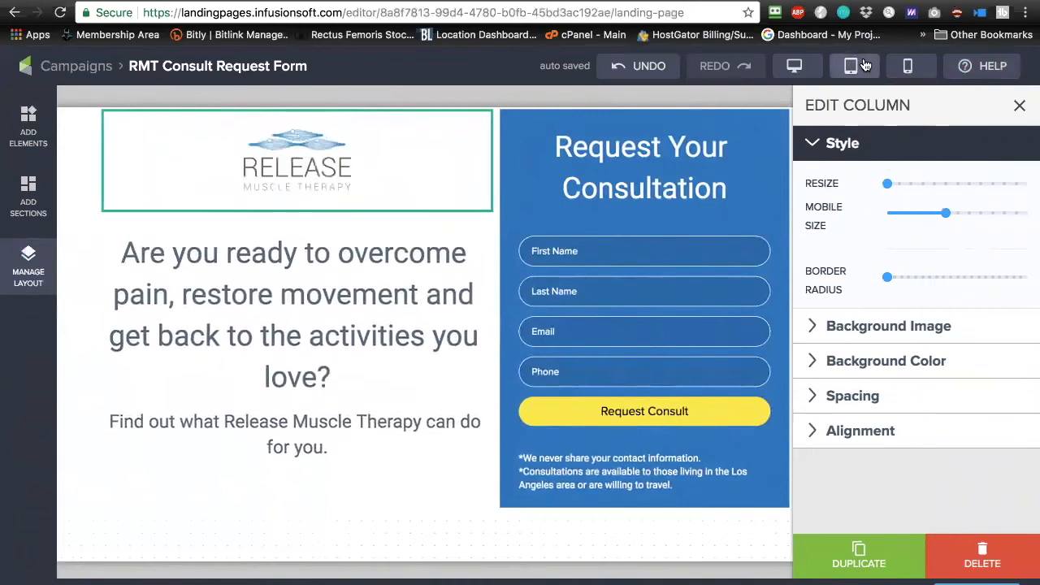
{"action": "mouse_move", "coordinate": [946, 209]}
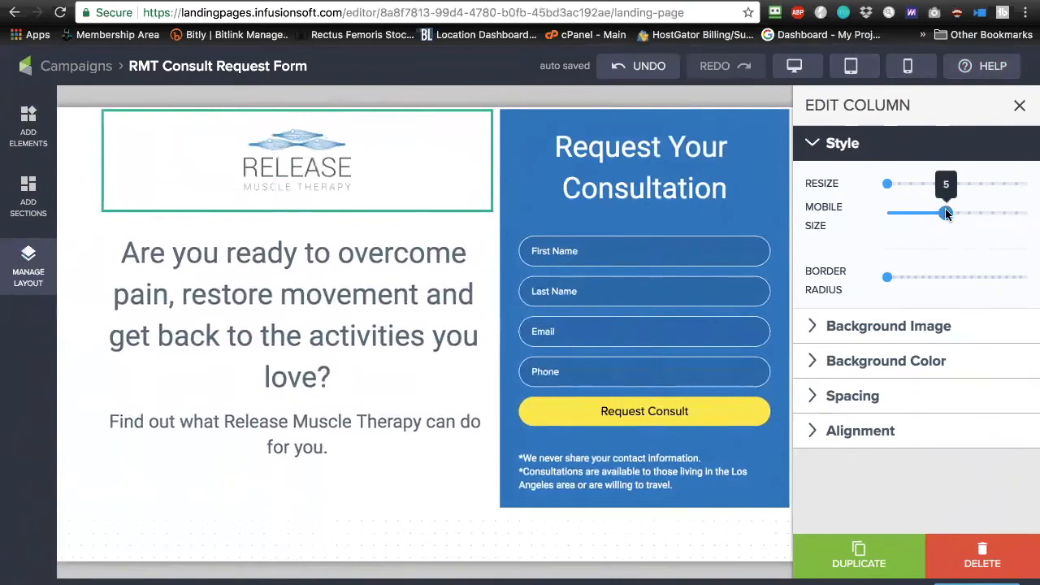
{"action": "left_click", "coordinate": [910, 70]}
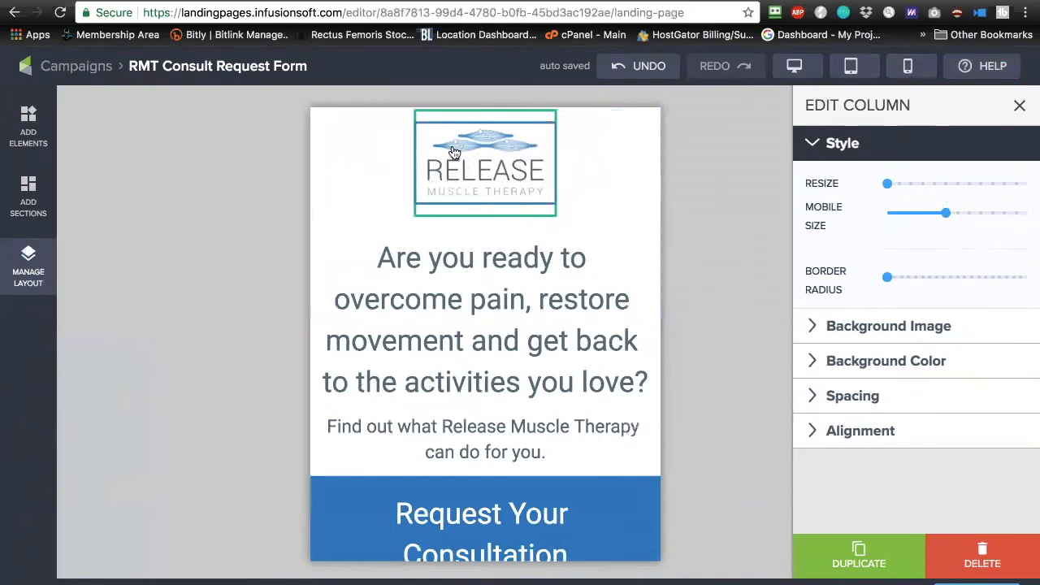
{"action": "scroll", "coordinate": [580, 232], "scroll_direction": "down", "scroll_amount": 1}
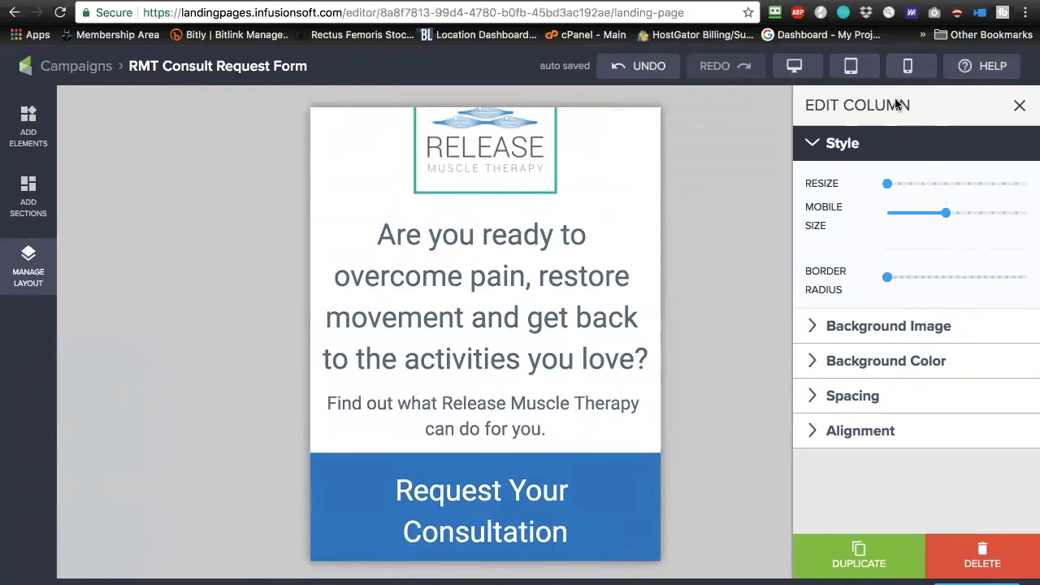
{"action": "mouse_move", "coordinate": [947, 212]}
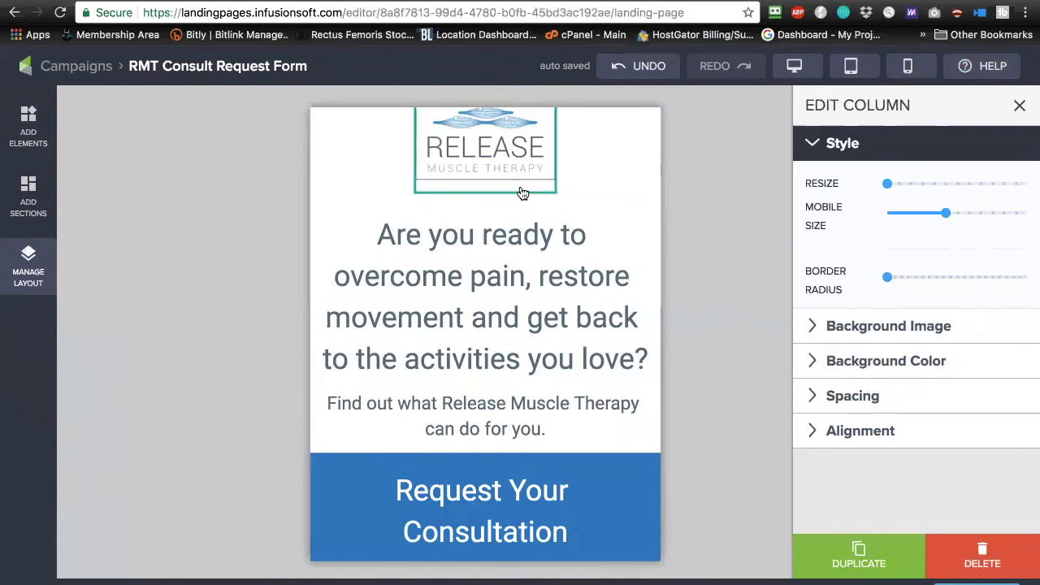
Step: Open the brand logo's full image URL in the browser to examine the image file, and return to the page editor
{"action": "left_click", "coordinate": [494, 152]}
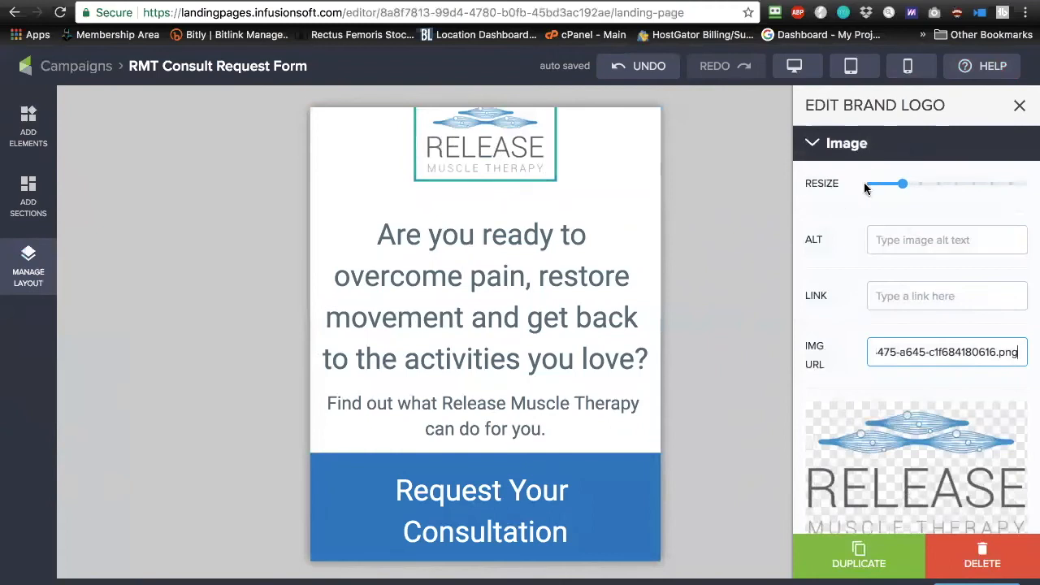
{"action": "right_click", "coordinate": [905, 351]}
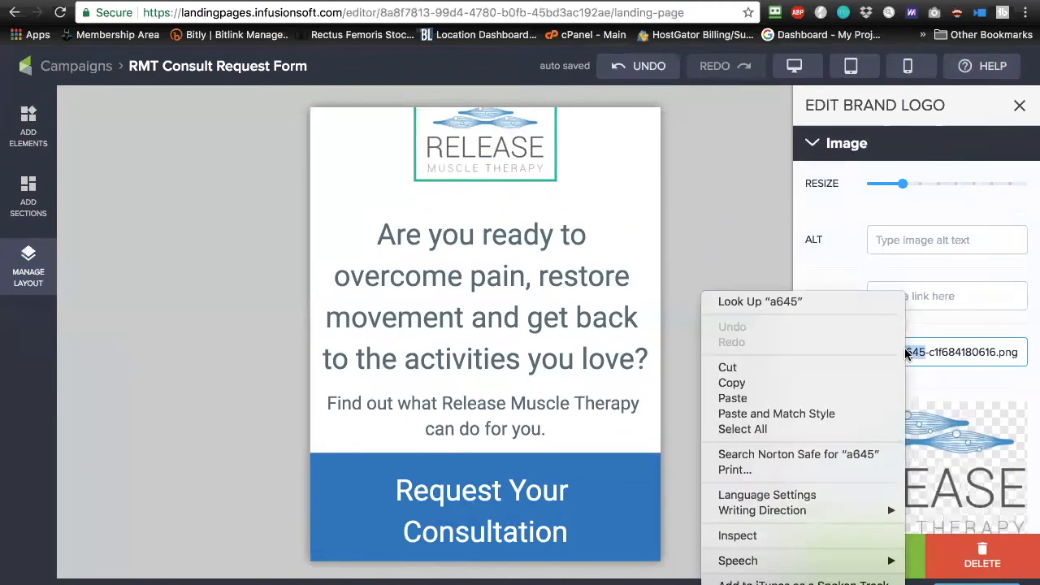
{"action": "left_click", "coordinate": [949, 358]}
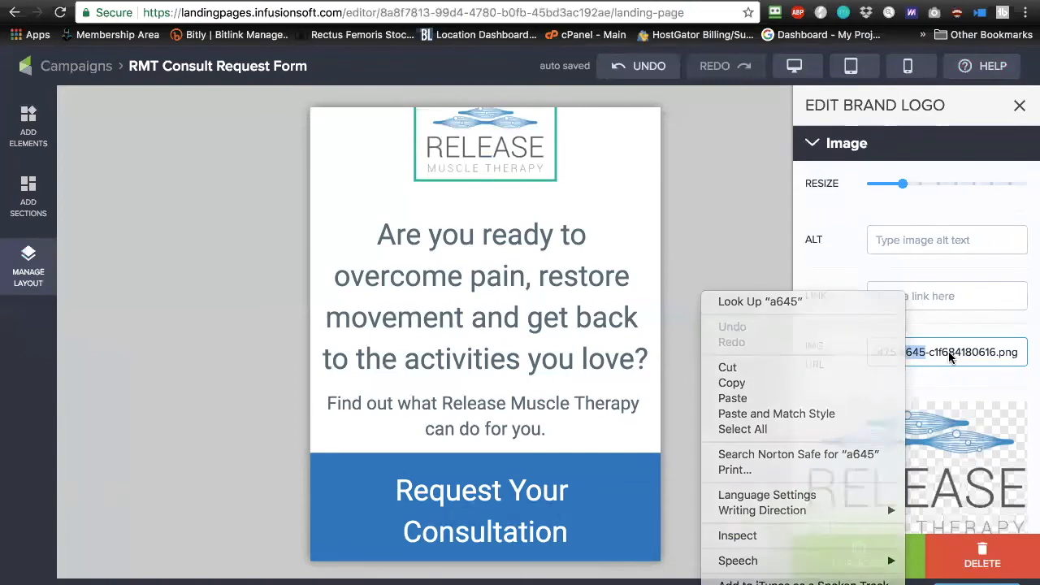
{"action": "double_click", "coordinate": [949, 351]}
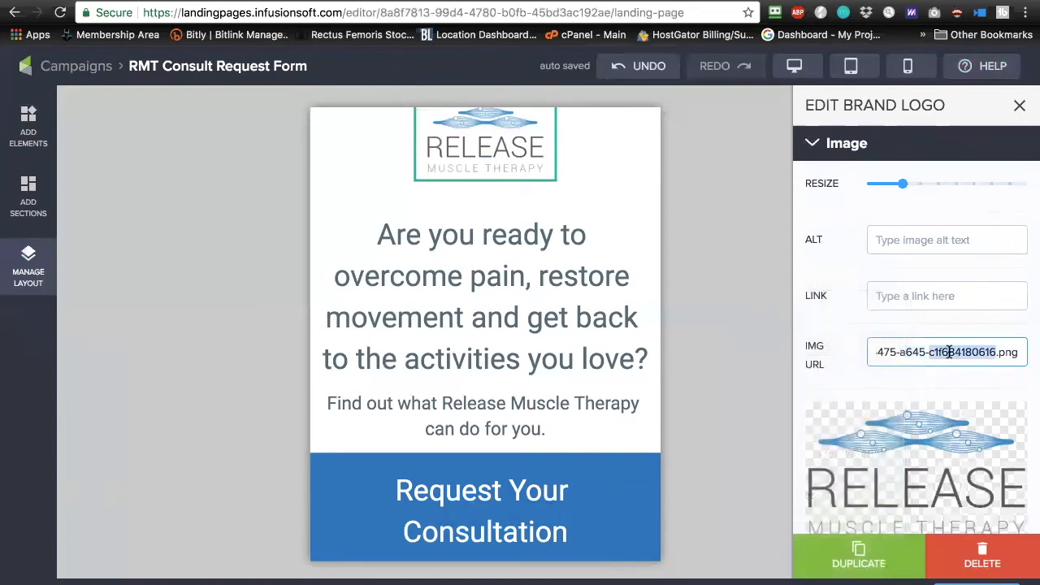
{"action": "right_click", "coordinate": [949, 351]}
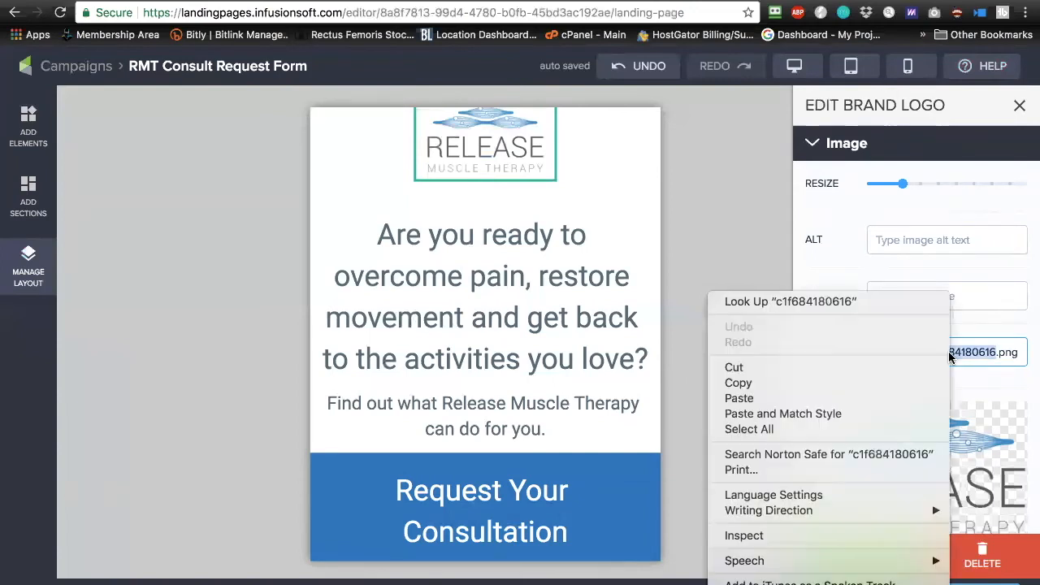
{"action": "left_click", "coordinate": [776, 429]}
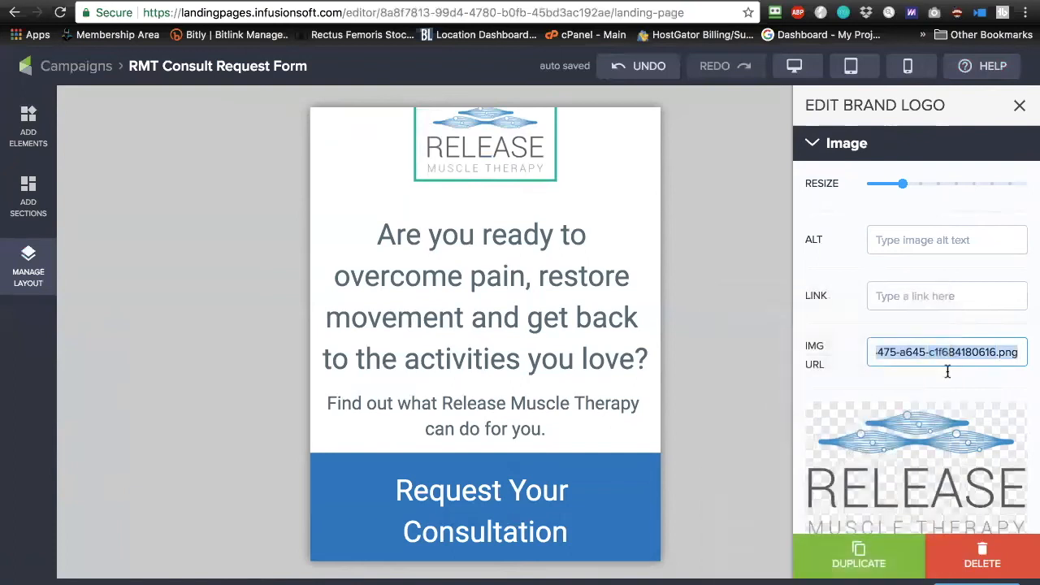
{"action": "right_click", "coordinate": [959, 347]}
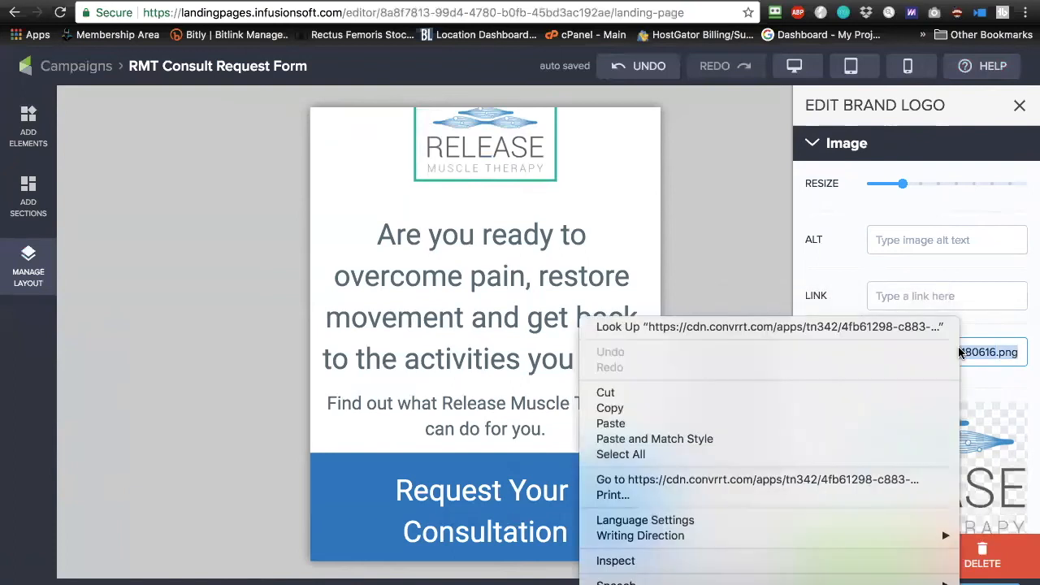
{"action": "left_click", "coordinate": [683, 482]}
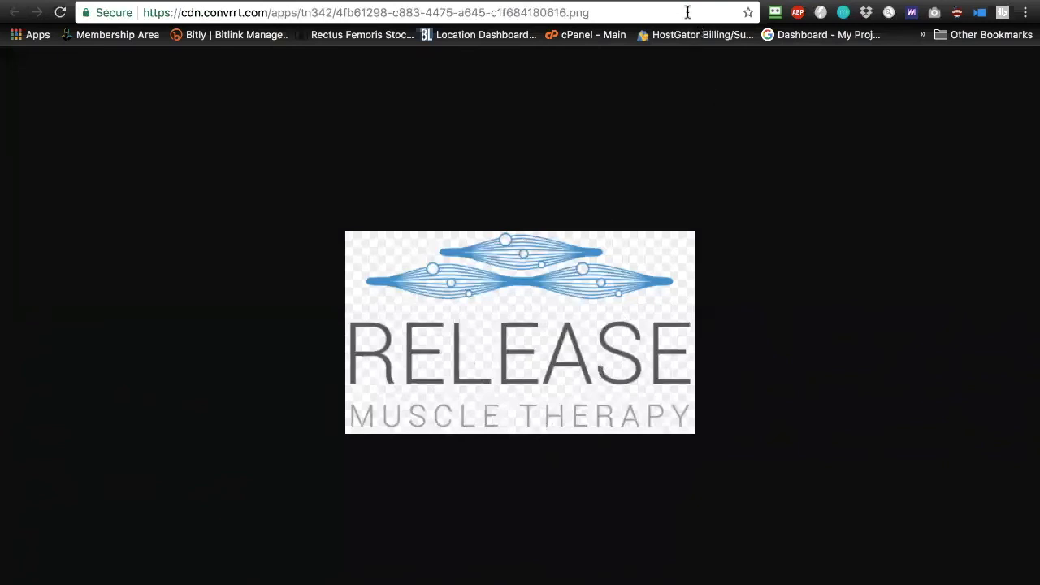
{"action": "key", "text": "ctrl+shift+Tab"}
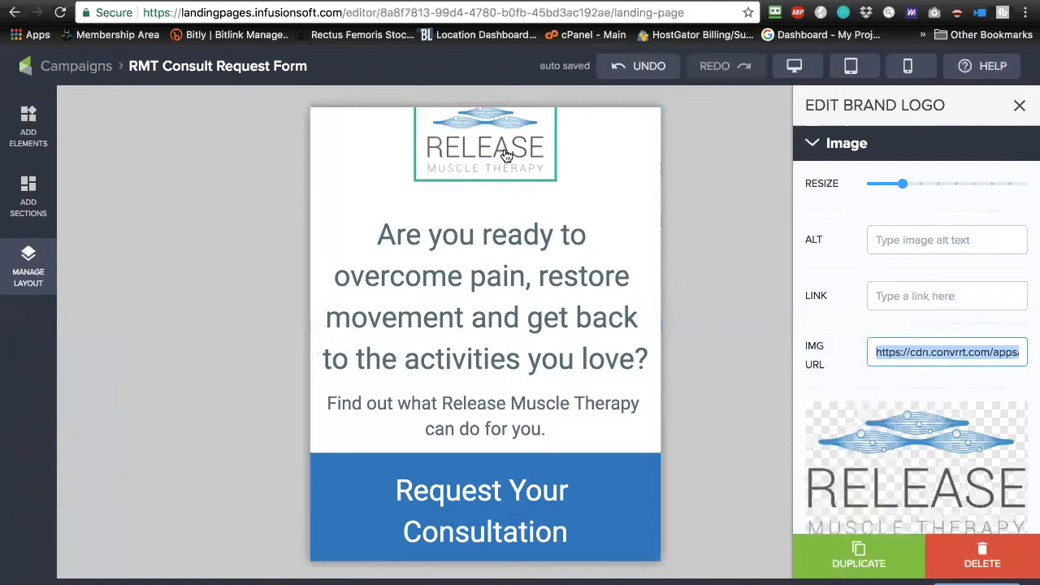
Step: Reopen the settings of the column around the logo and check its mobile size
{"action": "left_click", "coordinate": [566, 159]}
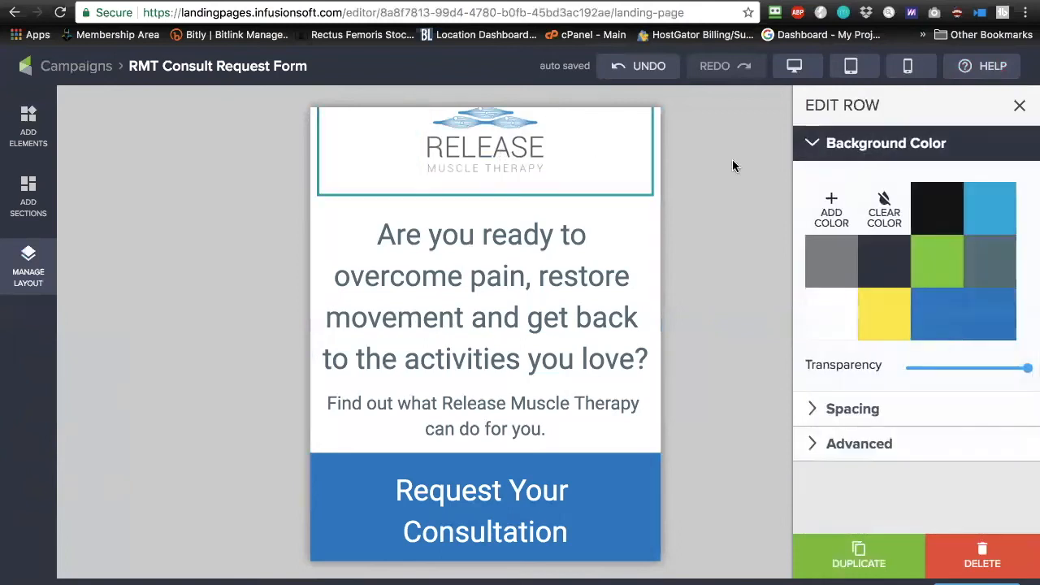
{"action": "left_click", "coordinate": [553, 168]}
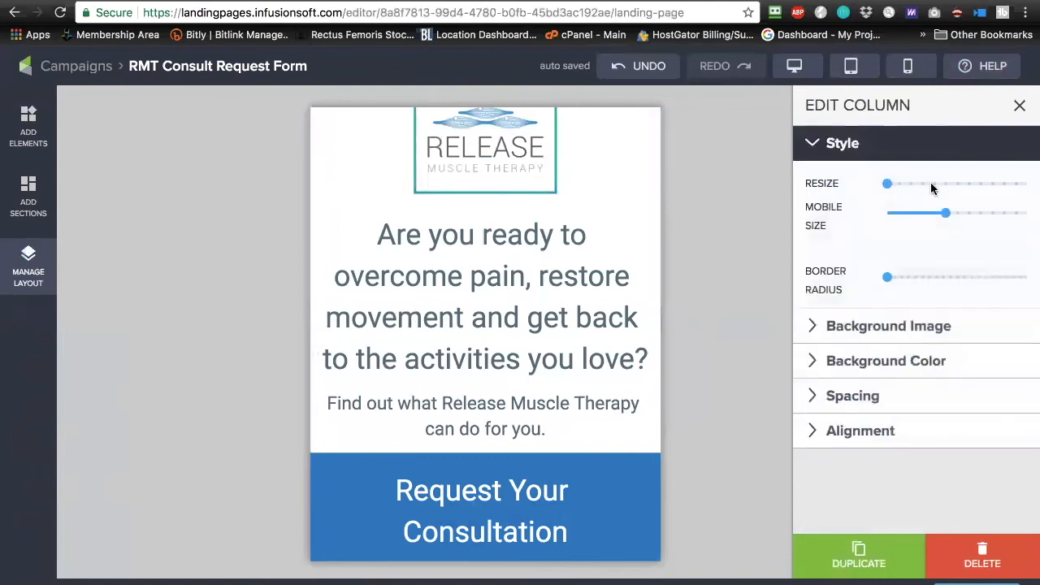
{"action": "mouse_move", "coordinate": [946, 212]}
{"action": "mouse_move", "coordinate": [946, 212]}
{"action": "left_mouse_down"}
{"action": "mouse_move", "coordinate": [968, 213]}
{"action": "mouse_move", "coordinate": [946, 212]}
{"action": "left_mouse_up"}
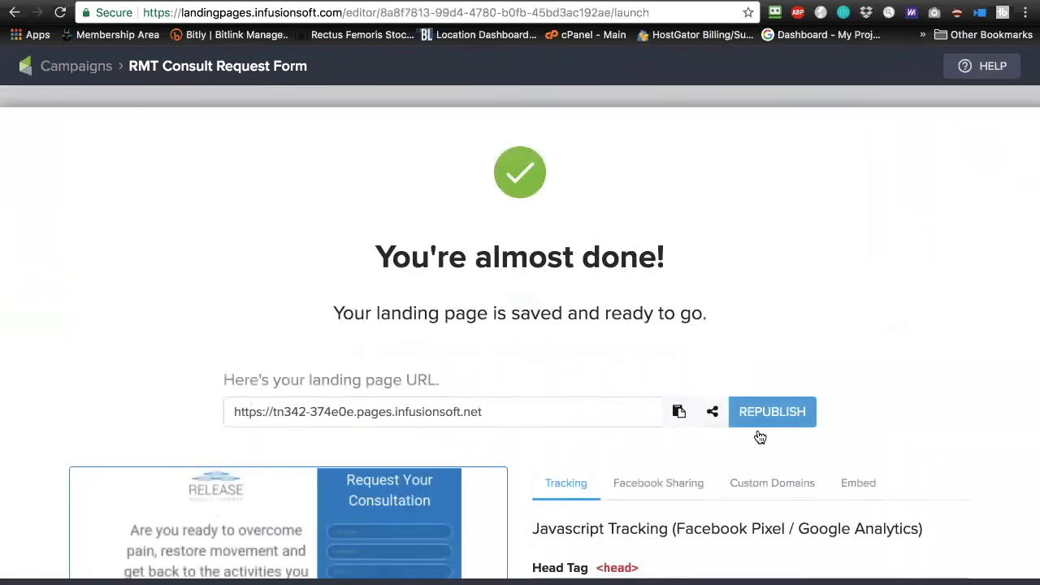
Step: Copy the landing page's published link and open it in a new browser tab
{"action": "left_click", "coordinate": [679, 413]}
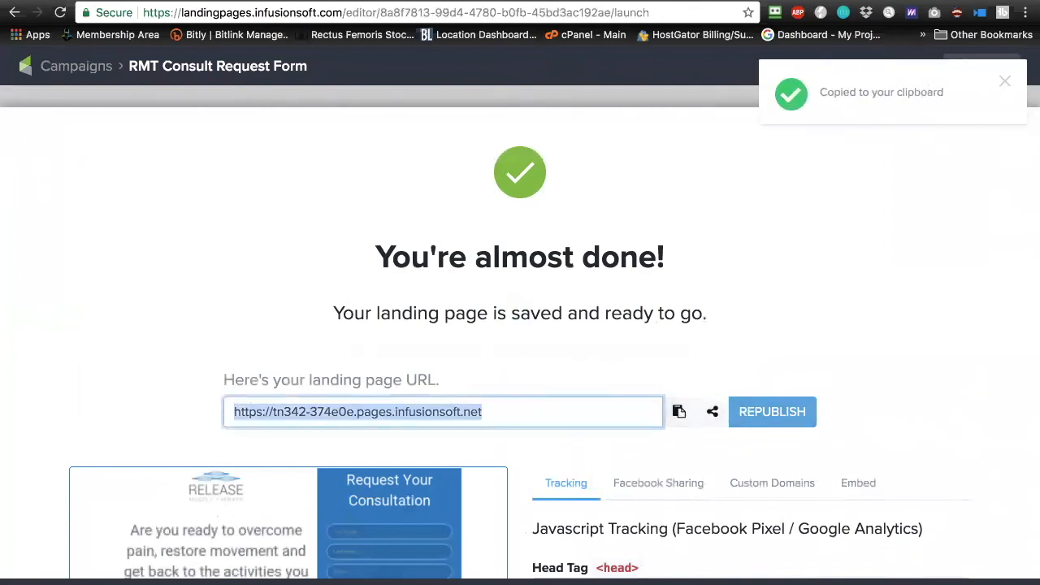
{"action": "key", "text": "ctrl+t"}
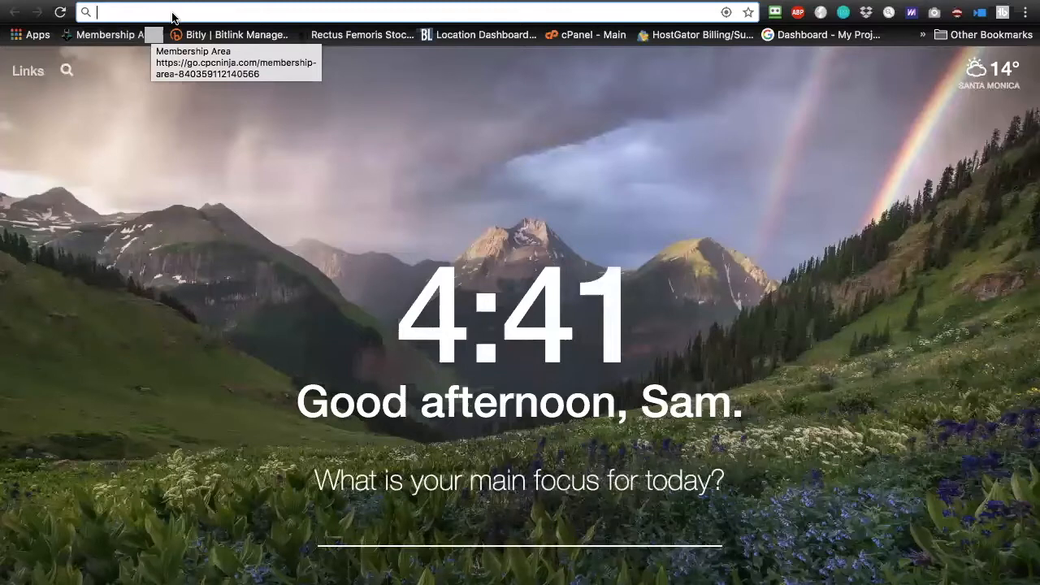
{"action": "right_click", "coordinate": [174, 16]}
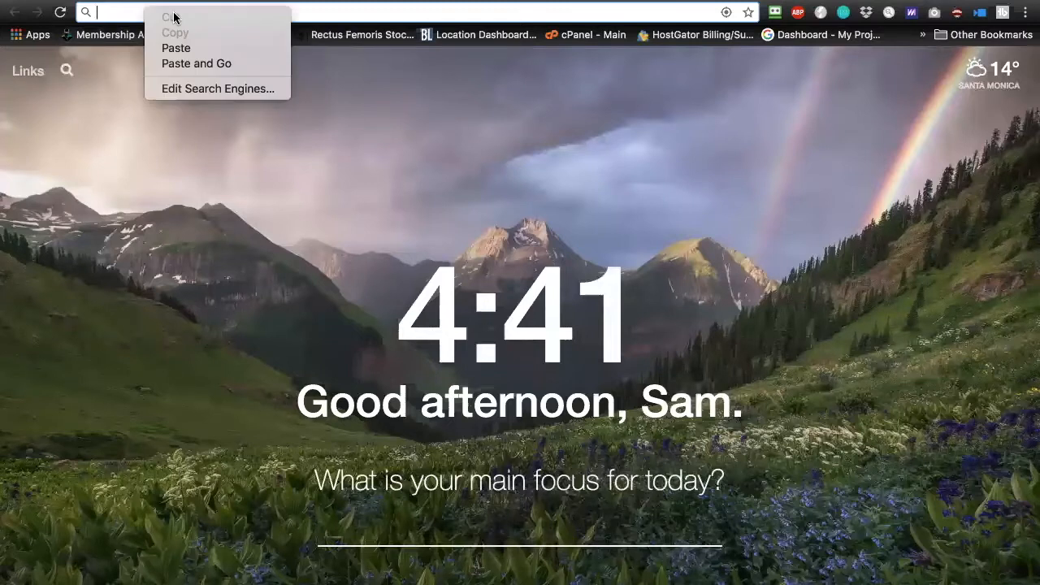
{"action": "left_click", "coordinate": [178, 64]}
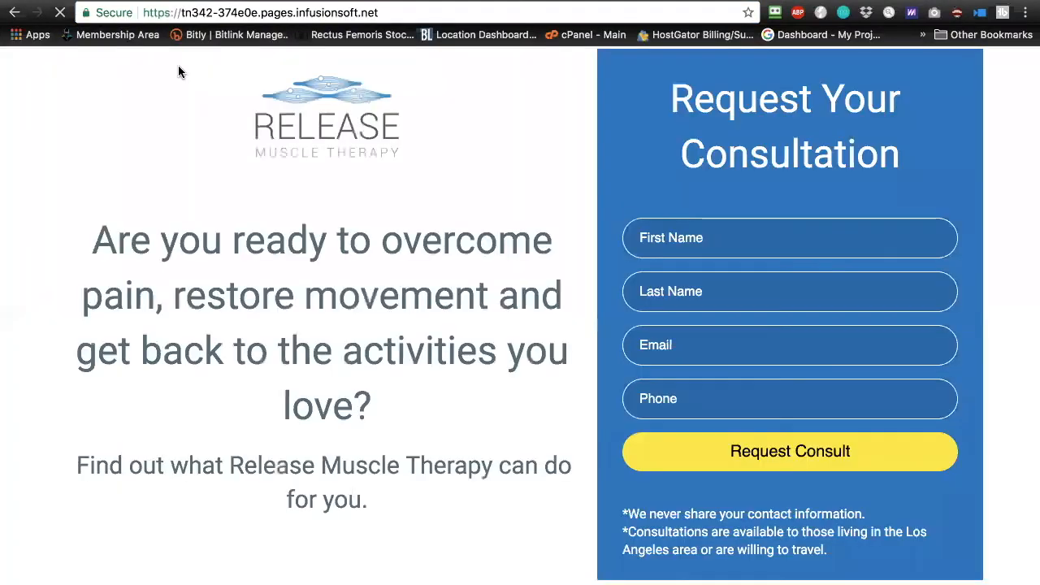
Step: Inspect the published page with the developer tools' device emulation and widen the responsive view to 490 pixels
{"action": "right_click", "coordinate": [468, 187]}
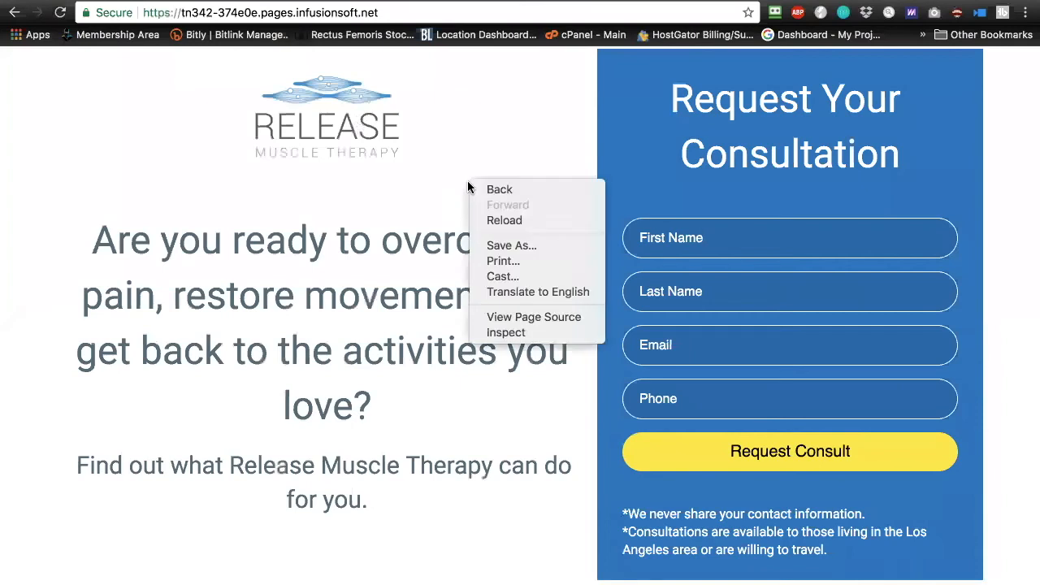
{"action": "left_click", "coordinate": [510, 331]}
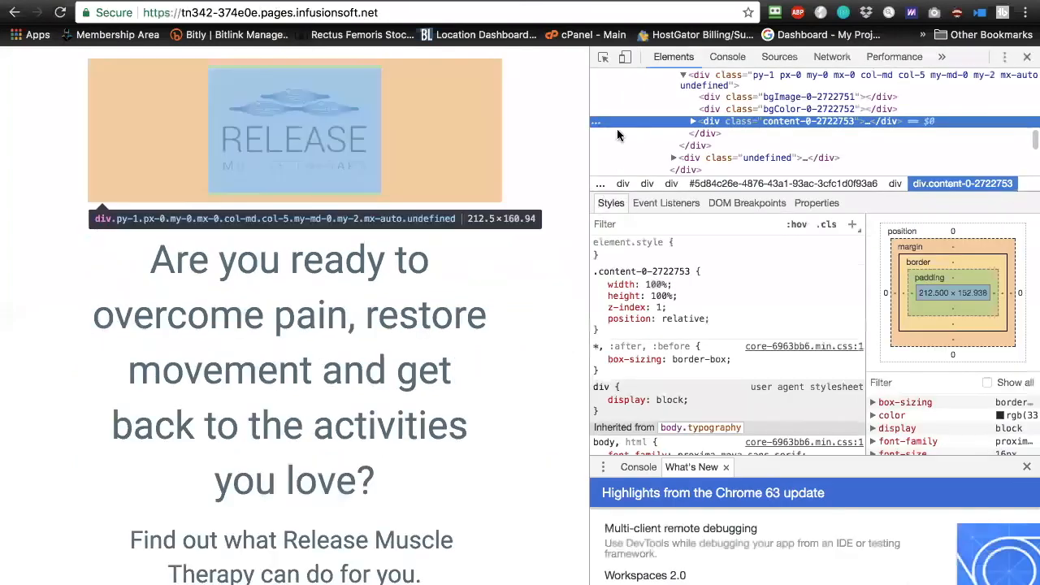
{"action": "left_click", "coordinate": [626, 58]}
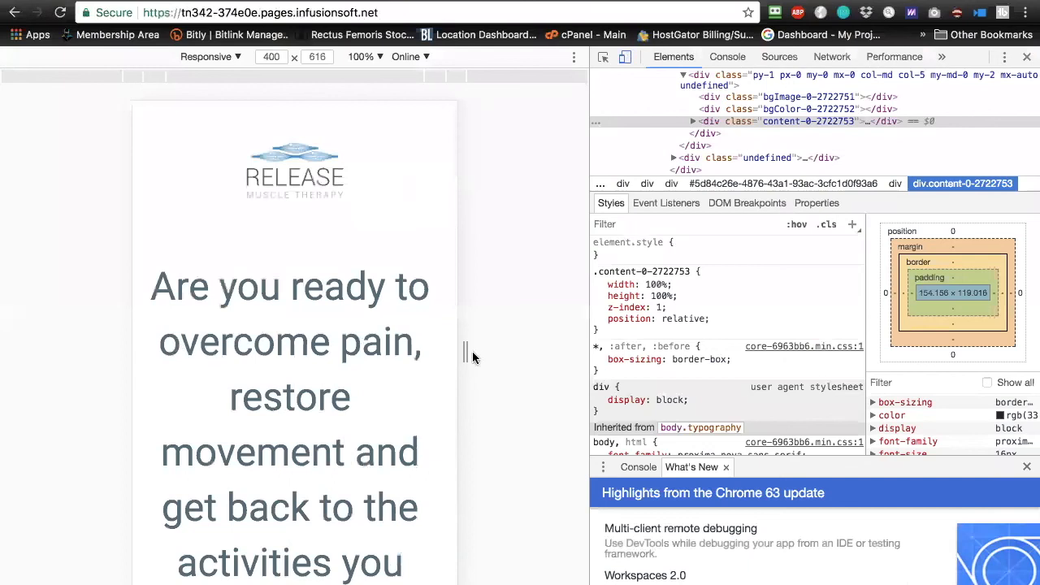
{"action": "left_click_drag", "start_coordinate": [467, 351], "coordinate": [511, 351]}
Step: Examine the published page's mobile display when emulating an iPhone 8, an iPhone 7 and a Galaxy S5
{"action": "left_click", "coordinate": [209, 56]}
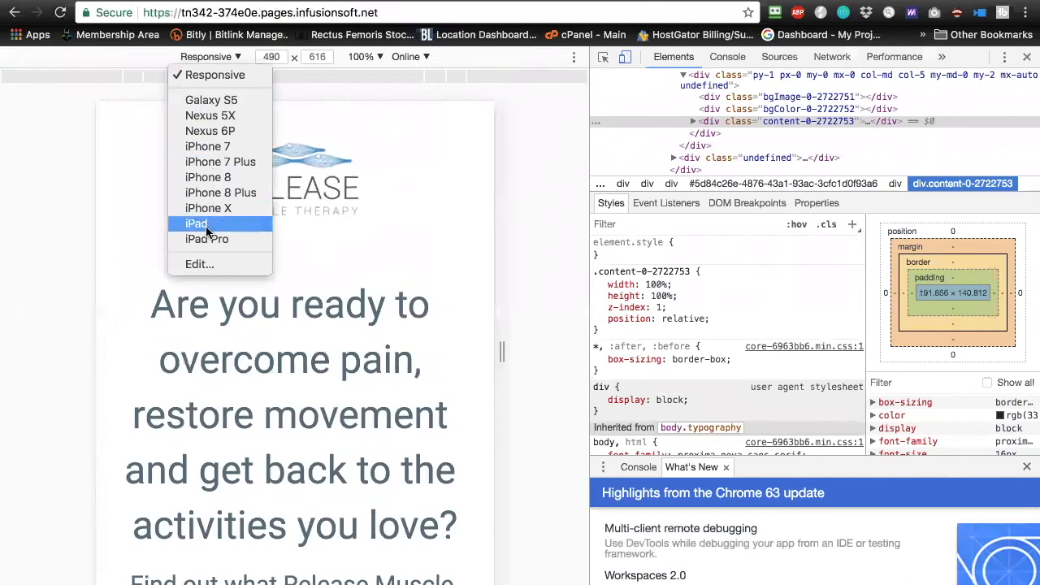
{"action": "left_click", "coordinate": [208, 176]}
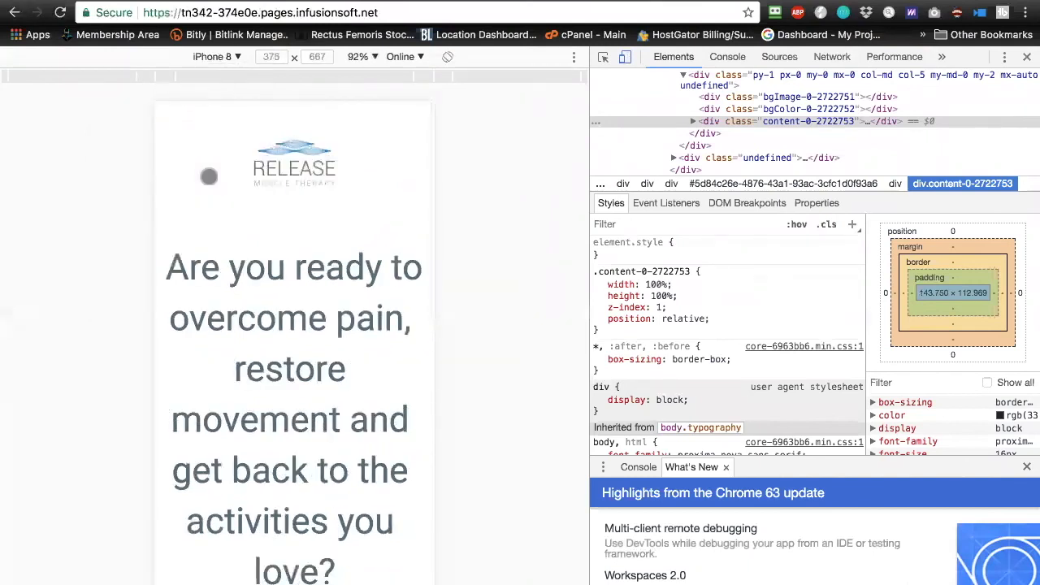
{"action": "scroll", "coordinate": [256, 233], "scroll_direction": "down", "scroll_amount": 10}
{"action": "scroll", "coordinate": [256, 234], "scroll_direction": "up", "scroll_amount": 10}
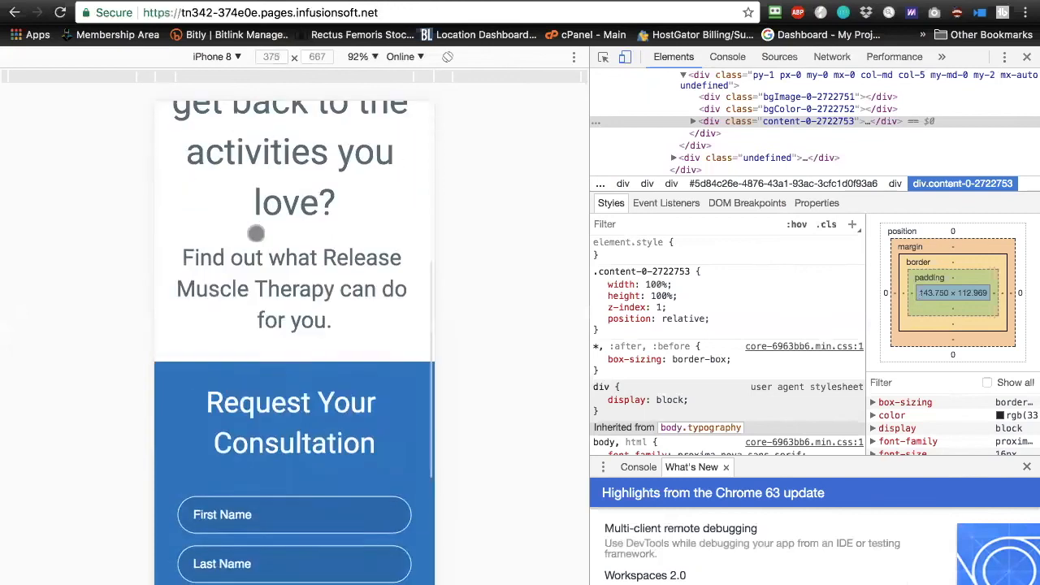
{"action": "left_click", "coordinate": [217, 59]}
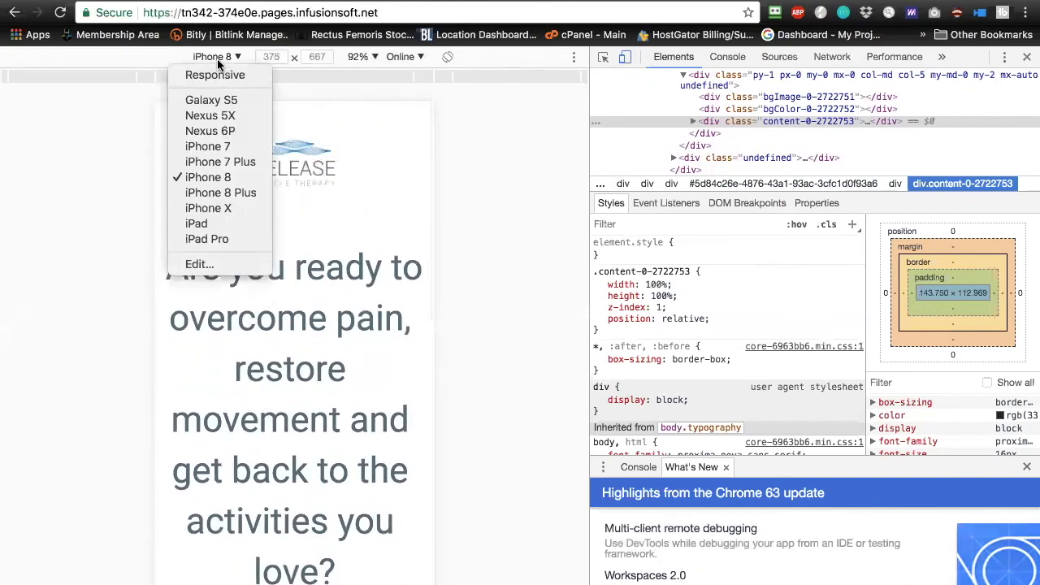
{"action": "left_click", "coordinate": [209, 146]}
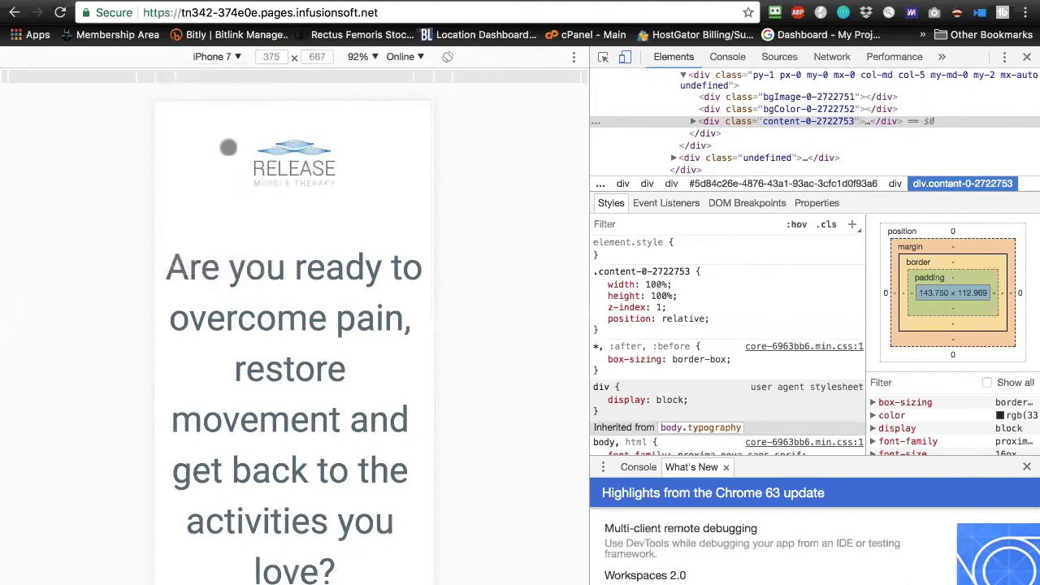
{"action": "left_click", "coordinate": [228, 58]}
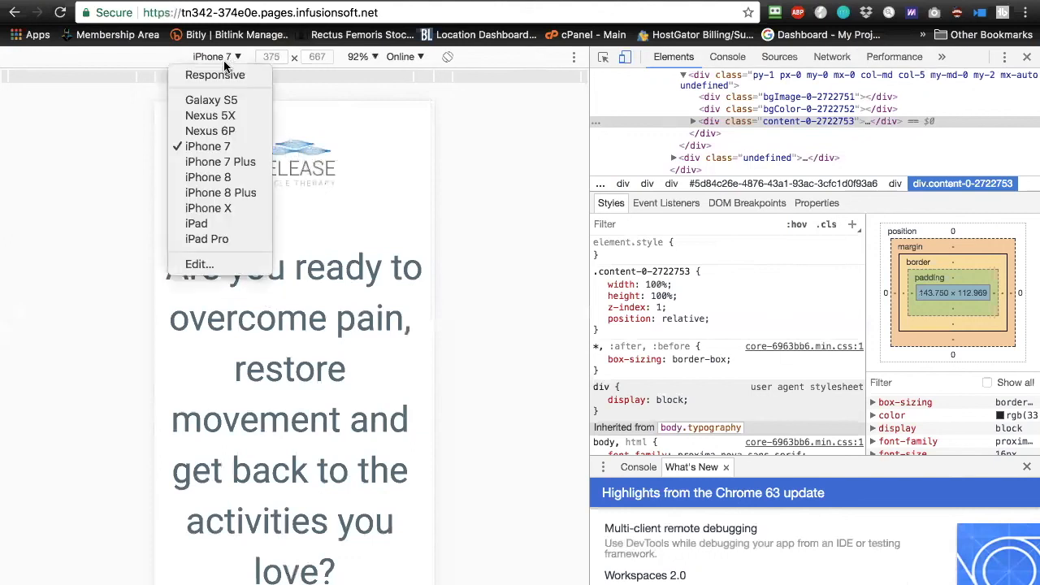
{"action": "left_click", "coordinate": [214, 100]}
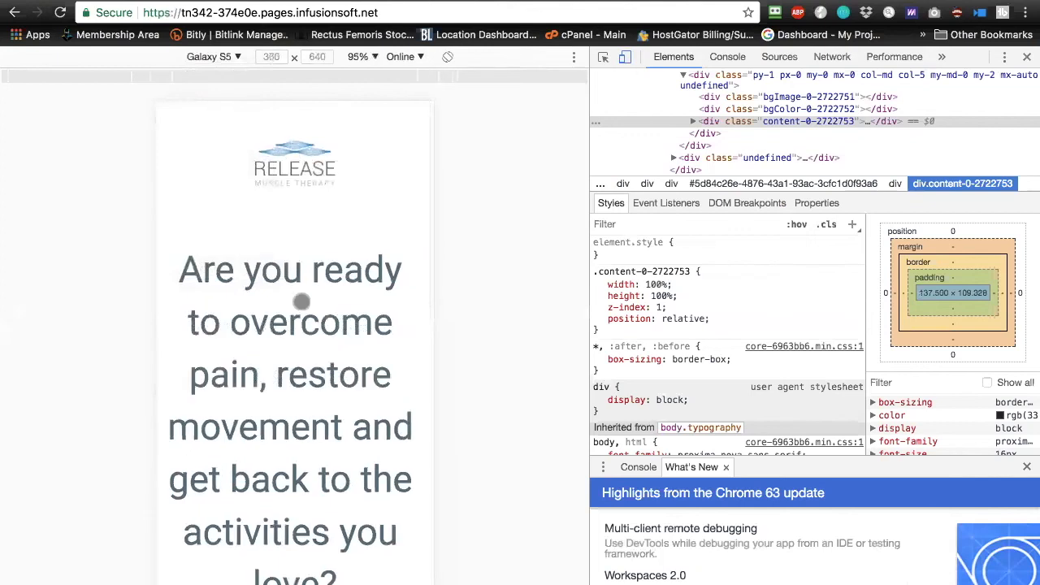
Step: Look through the page in Galaxy S5 emulation and add the LG Optimus L70 to the selectable emulated devices
{"action": "scroll", "coordinate": [302, 301], "scroll_direction": "down", "scroll_amount": 9}
{"action": "scroll", "coordinate": [301, 301], "scroll_direction": "up", "scroll_amount": 9}
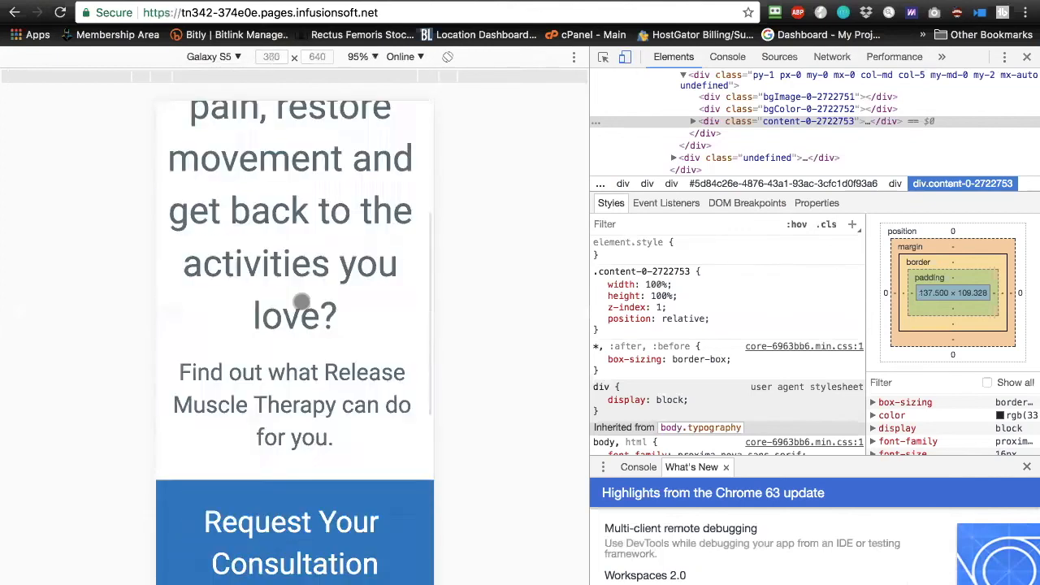
{"action": "left_click", "coordinate": [230, 57]}
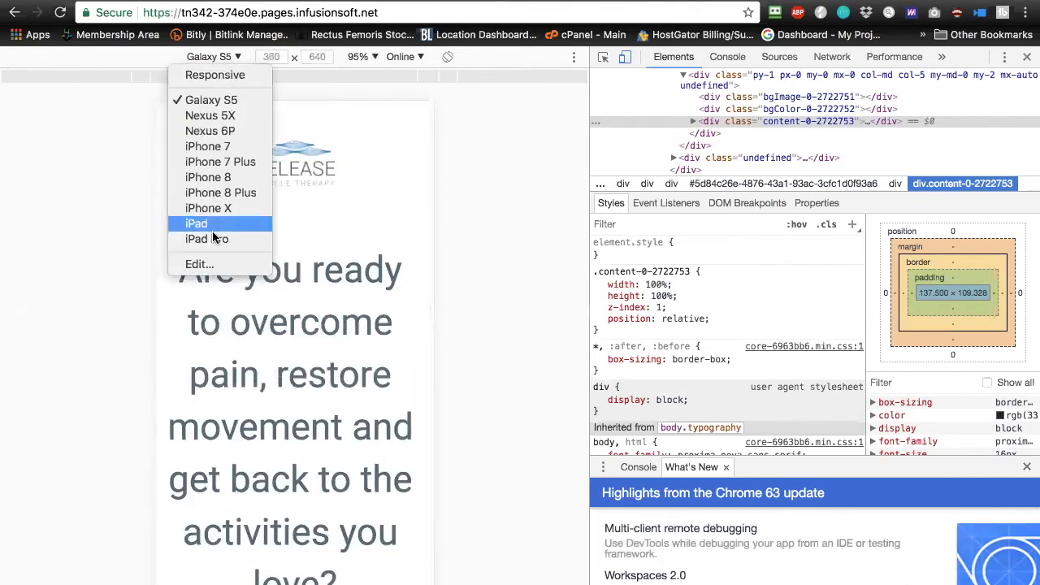
{"action": "left_click", "coordinate": [201, 267]}
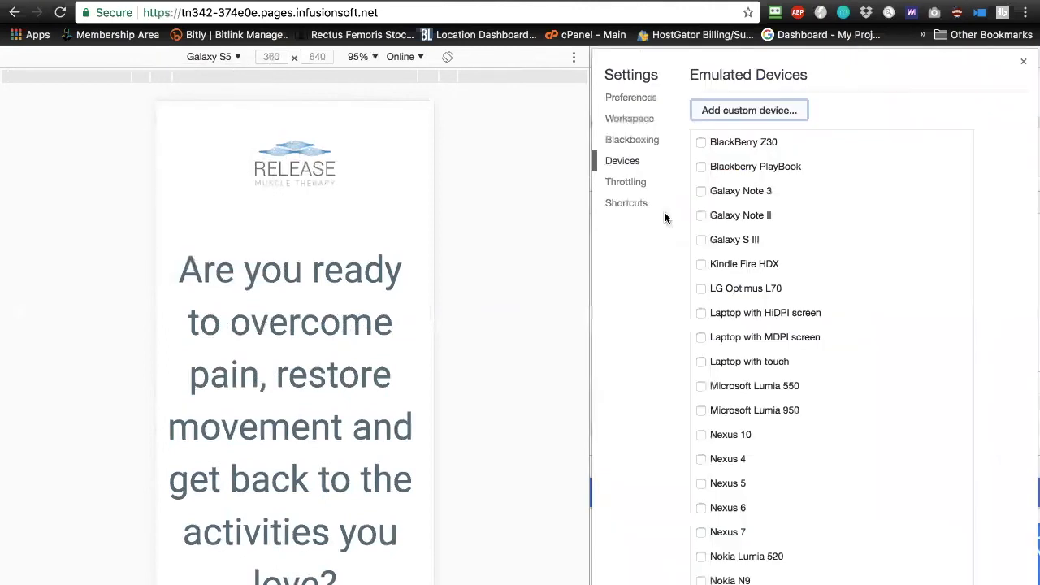
{"action": "scroll", "coordinate": [755, 505], "scroll_direction": "down", "scroll_amount": 5}
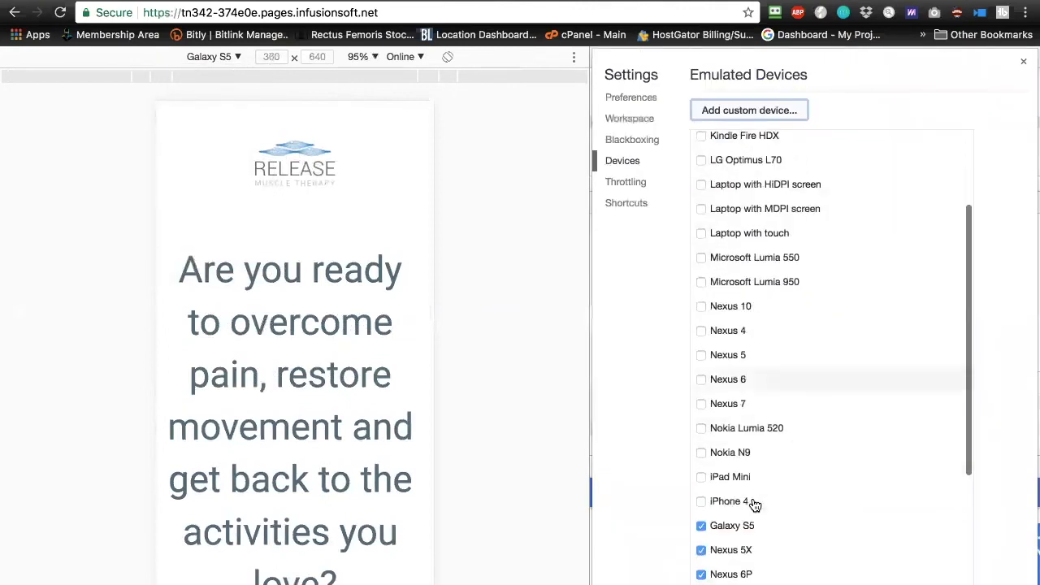
{"action": "scroll", "coordinate": [755, 504], "scroll_direction": "up", "scroll_amount": 4}
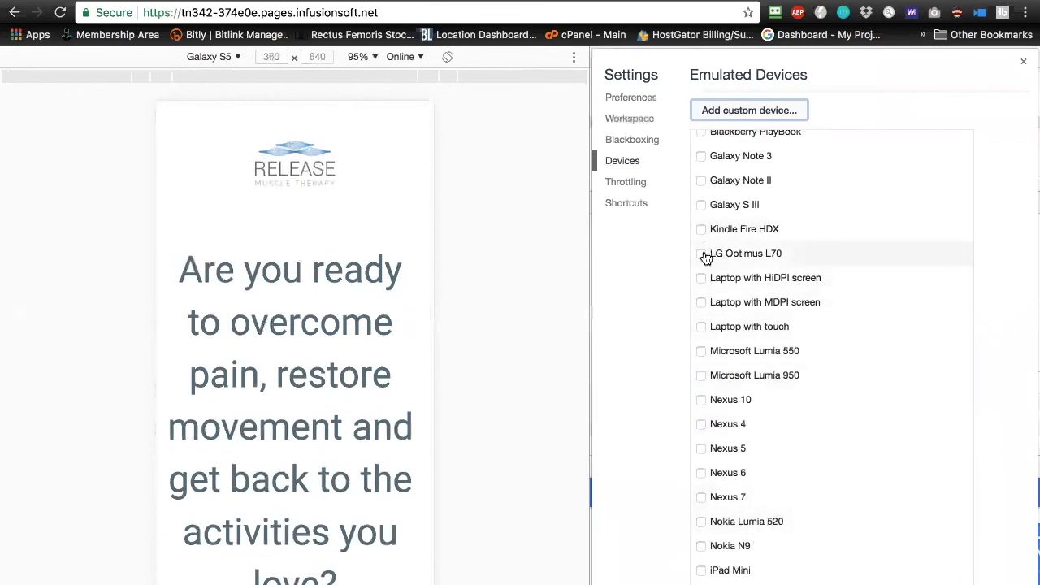
{"action": "left_click", "coordinate": [703, 255]}
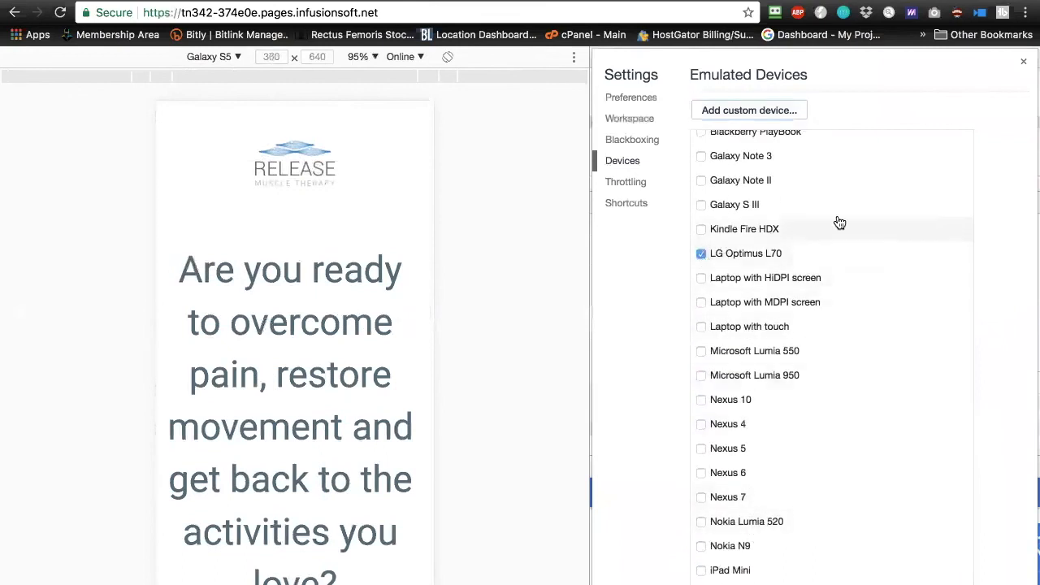
{"action": "left_click", "coordinate": [1024, 64]}
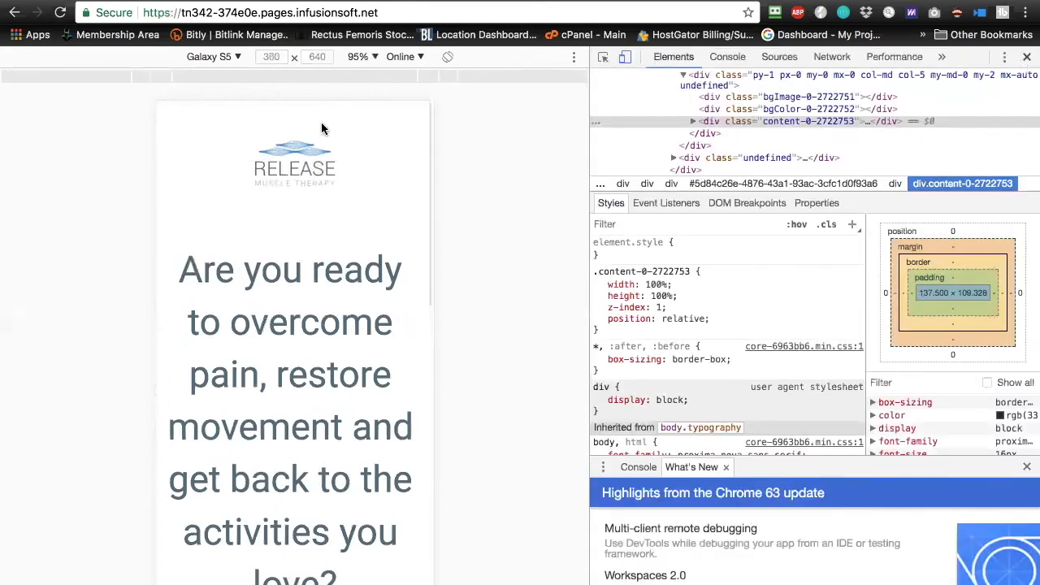
Step: Examine the published page's mobile display when emulating an LG Optimus L70, and close the developer tools
{"action": "left_click", "coordinate": [224, 58]}
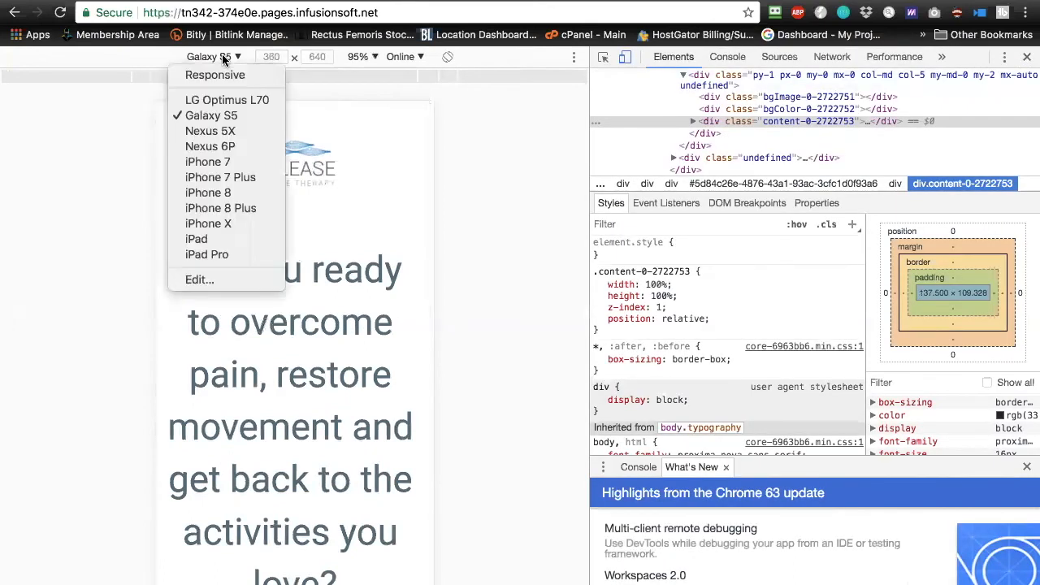
{"action": "left_click", "coordinate": [241, 100]}
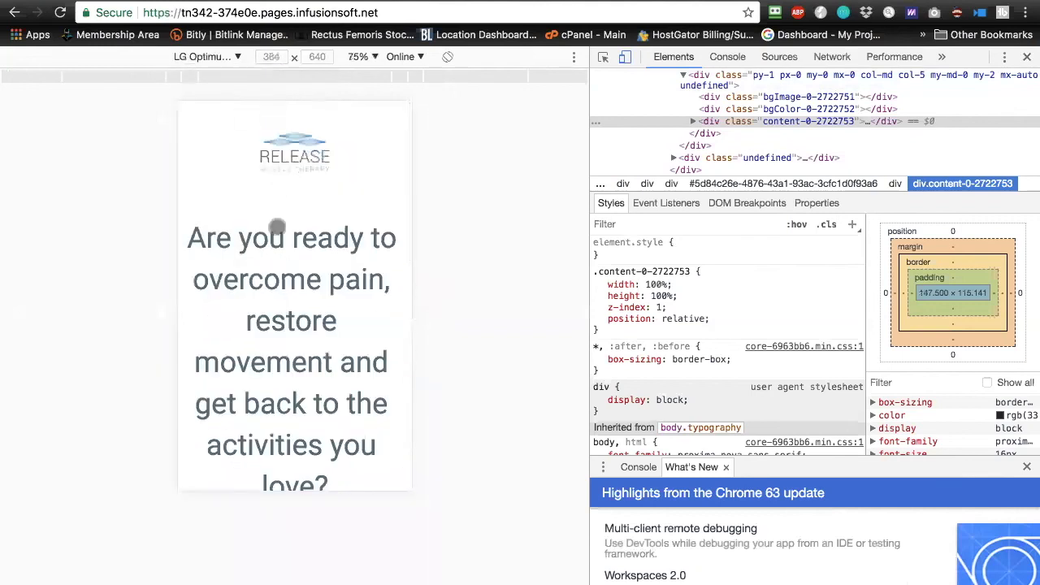
{"action": "scroll", "coordinate": [279, 241], "scroll_direction": "down", "scroll_amount": 8}
{"action": "scroll", "coordinate": [279, 242], "scroll_direction": "up", "scroll_amount": 8}
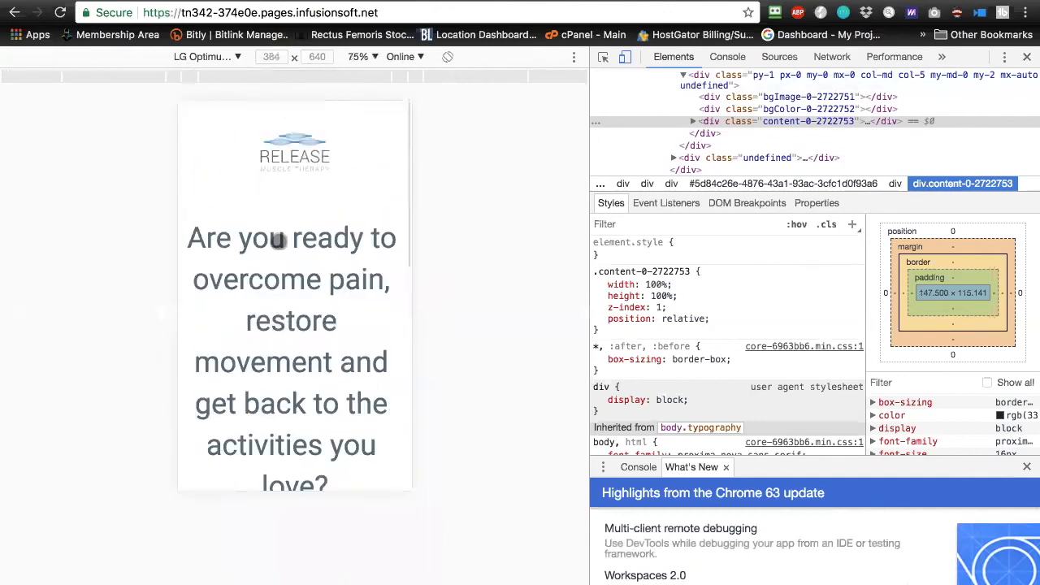
{"action": "left_click", "coordinate": [1027, 57]}
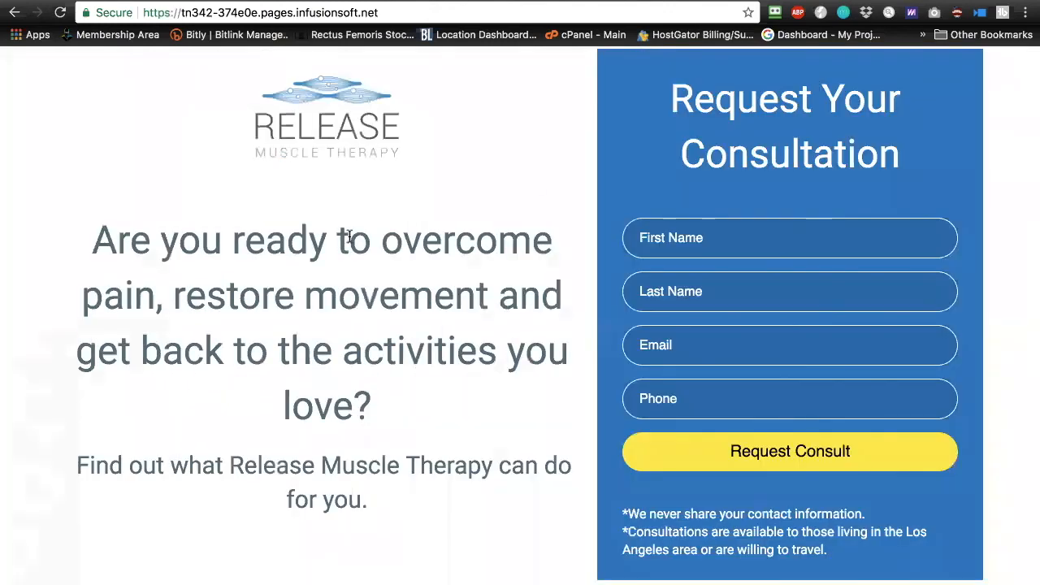
Step: Inspect the published page again, turn off device emulation and return to the normal full-width desktop view
{"action": "right_click", "coordinate": [340, 171]}
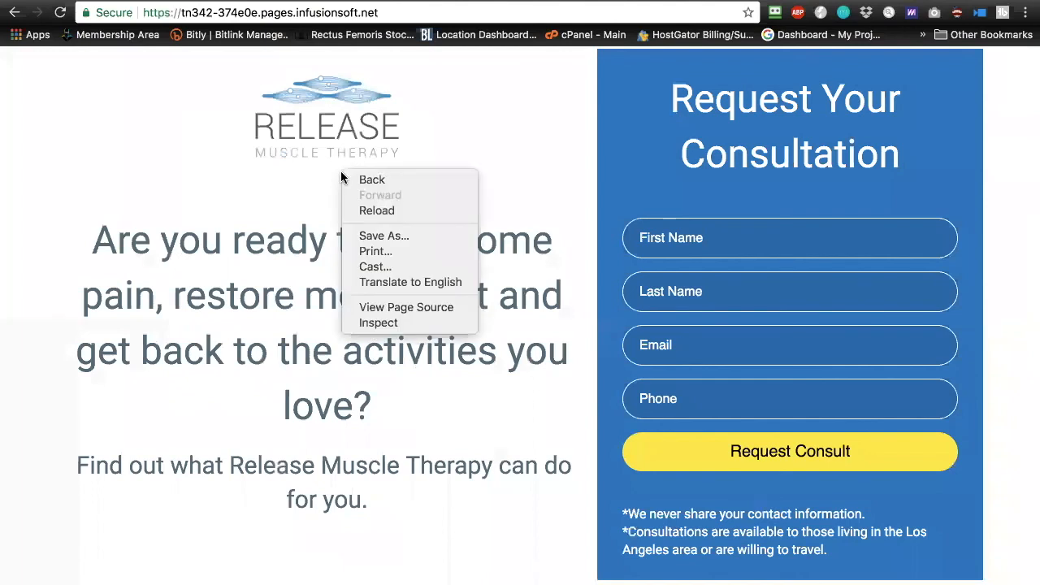
{"action": "left_click", "coordinate": [375, 323]}
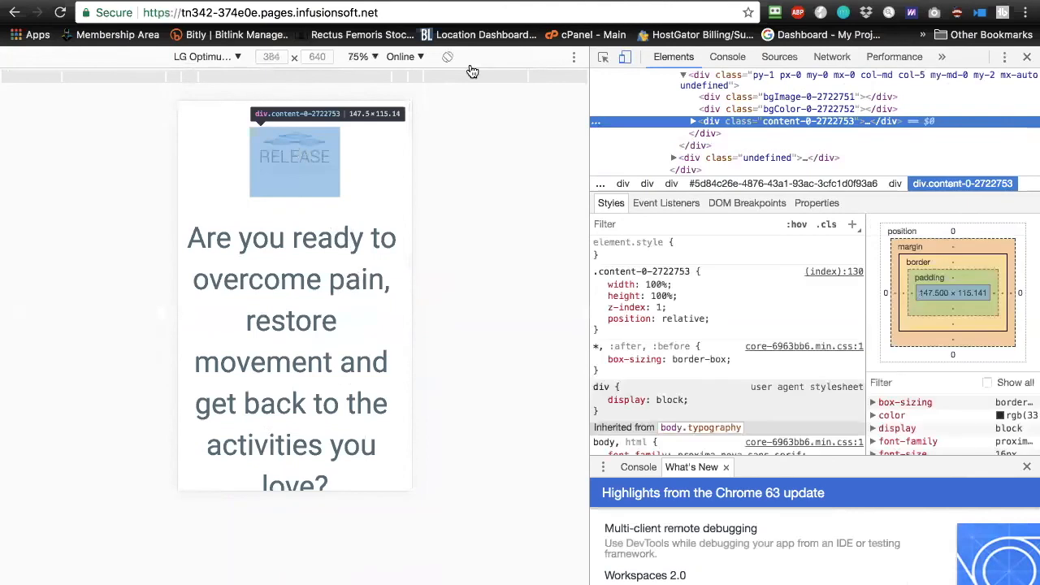
{"action": "left_click", "coordinate": [626, 57]}
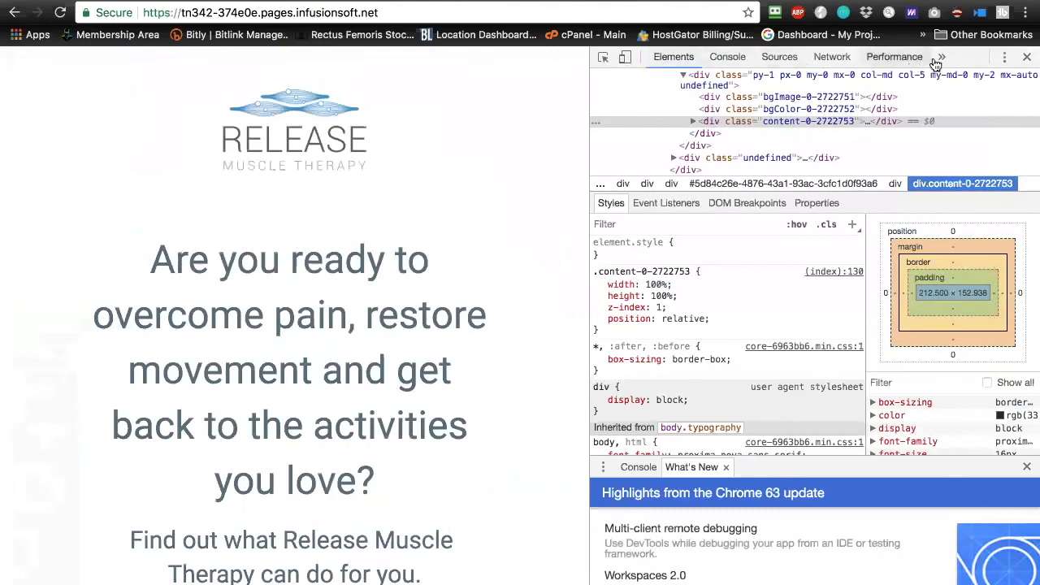
{"action": "left_click", "coordinate": [1028, 57]}
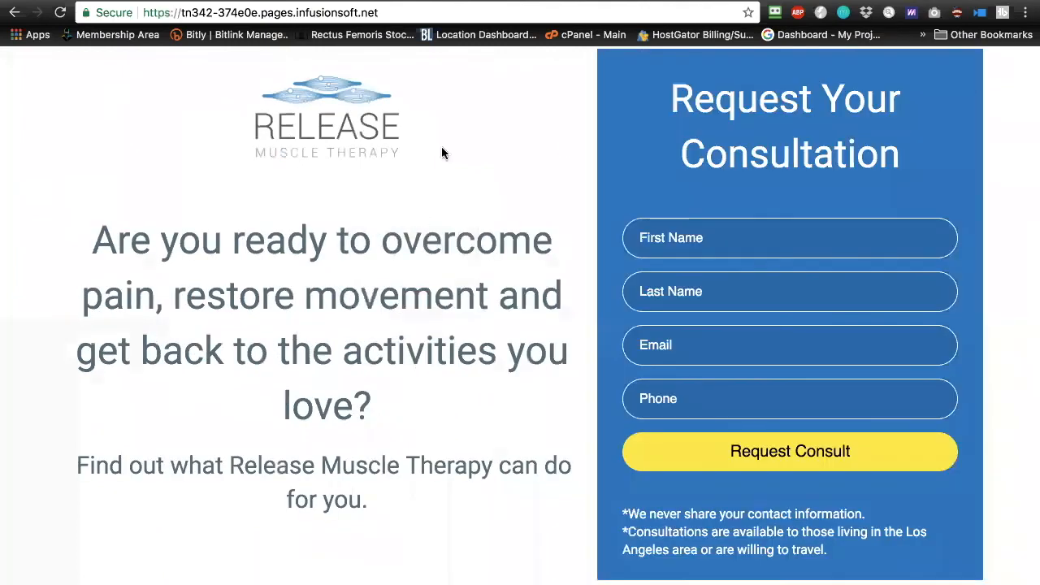